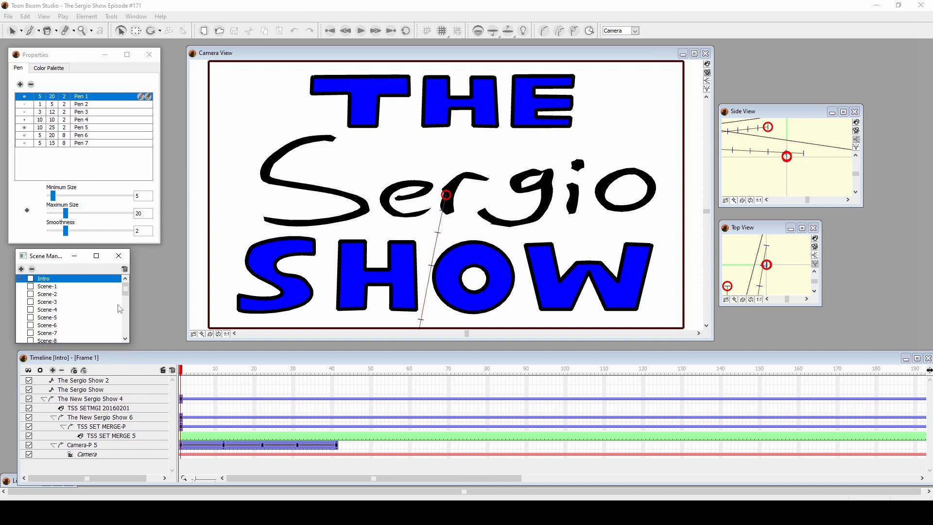
Review Scene-1 and Scene-3, scrubbing Scene-3 to frame 107, then move on to Scene-4.
left_click(55, 287)
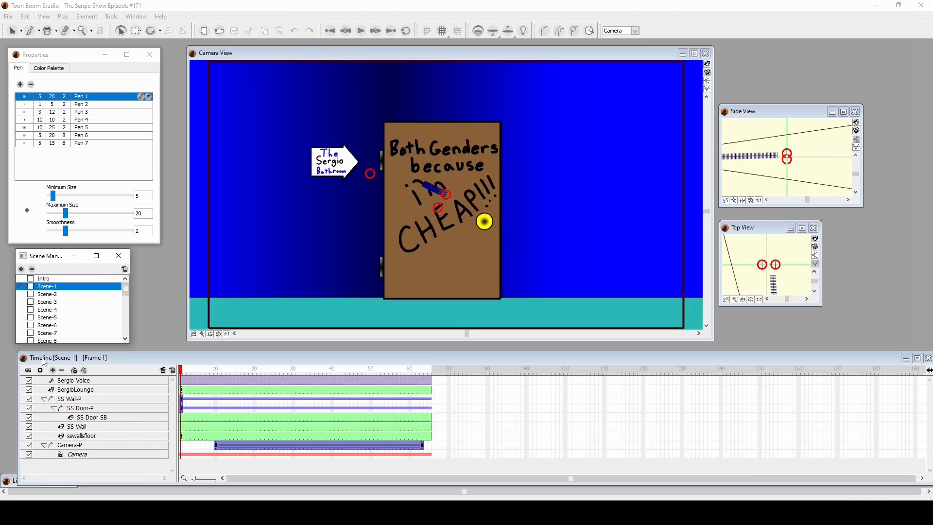
left_click(51, 302)
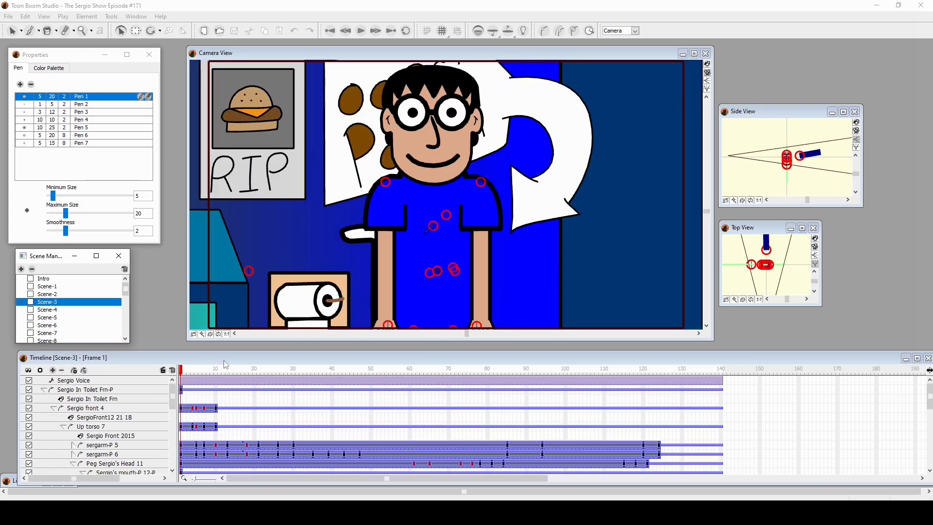
left_click_drag(225, 369, 465, 371)
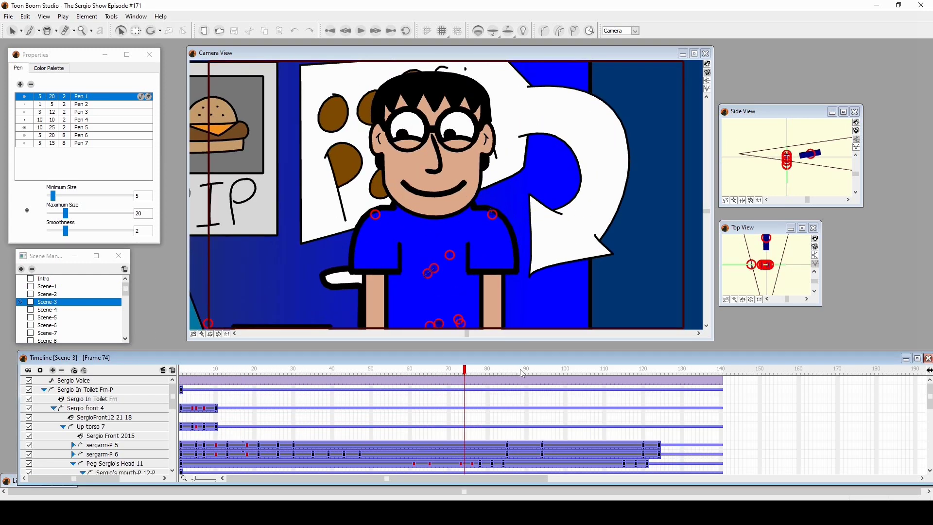
mouse_move(522, 374)
left_mouse_down()
mouse_move(638, 370)
mouse_move(323, 371)
mouse_move(592, 371)
left_mouse_up()
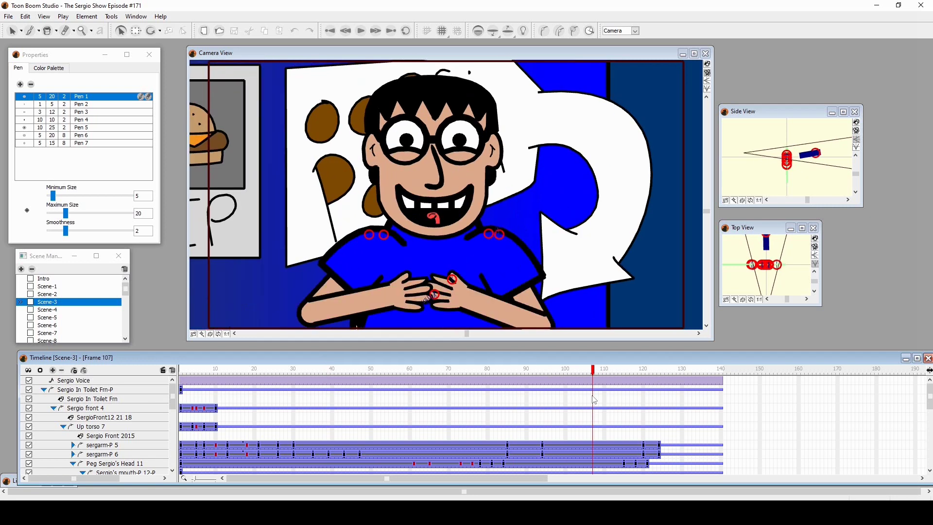
scroll(72, 312, "down", 1)
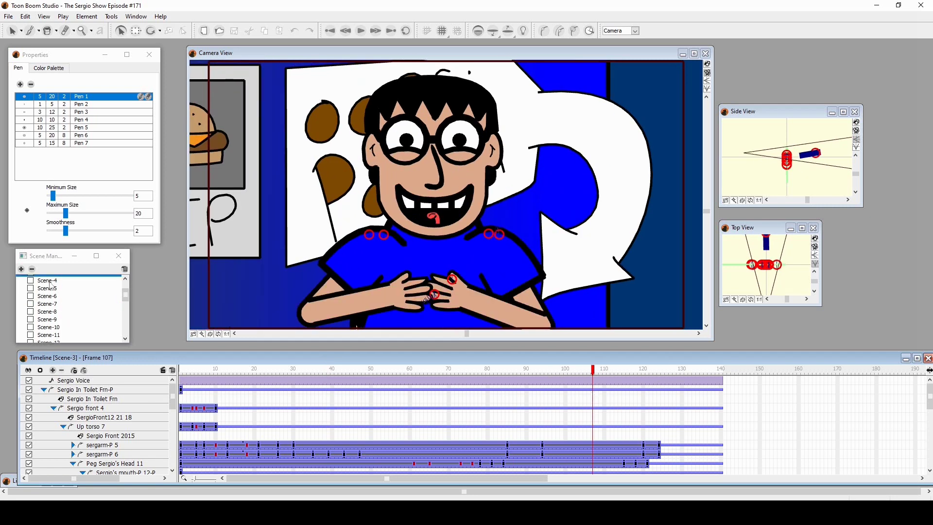
double_click(47, 280)
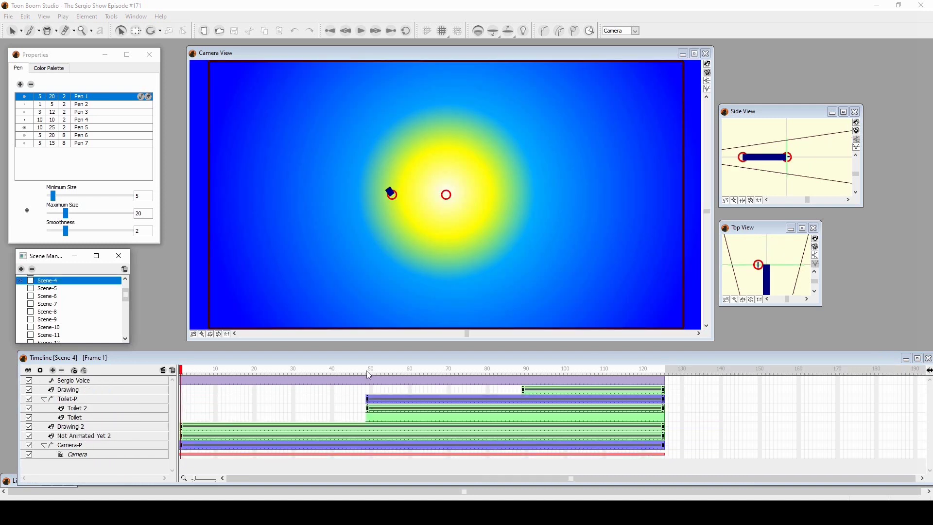
Play Scene-4, replay Scene-3 for comparison, then play Scene-4 again to its toilet card.
key("Return")
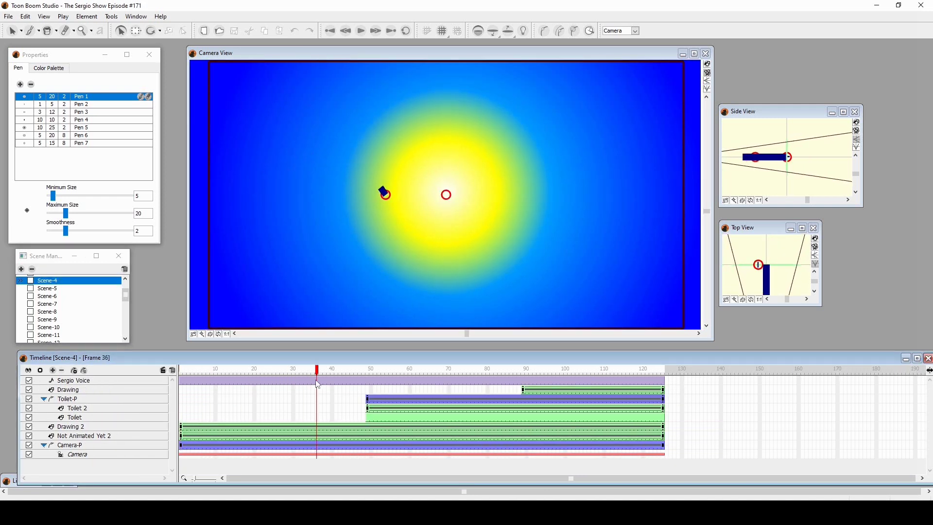
double_click(47, 302)
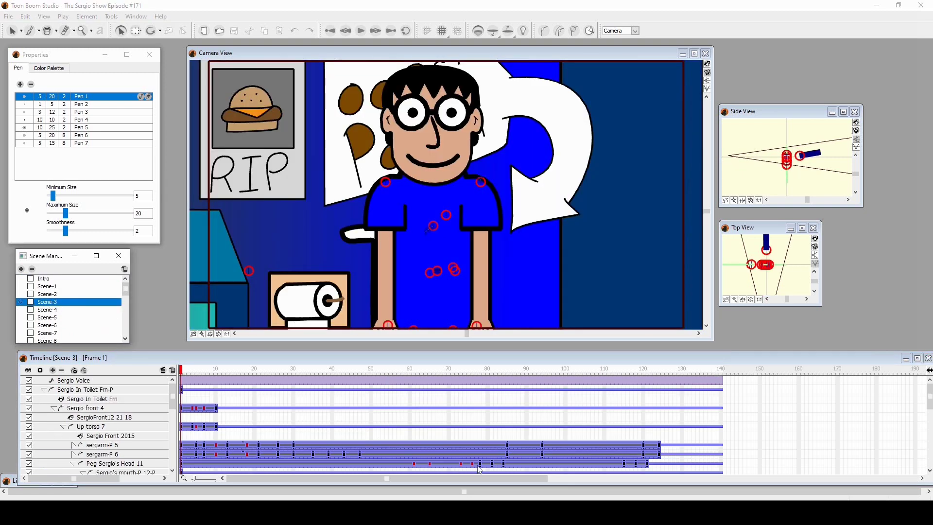
key("Return")
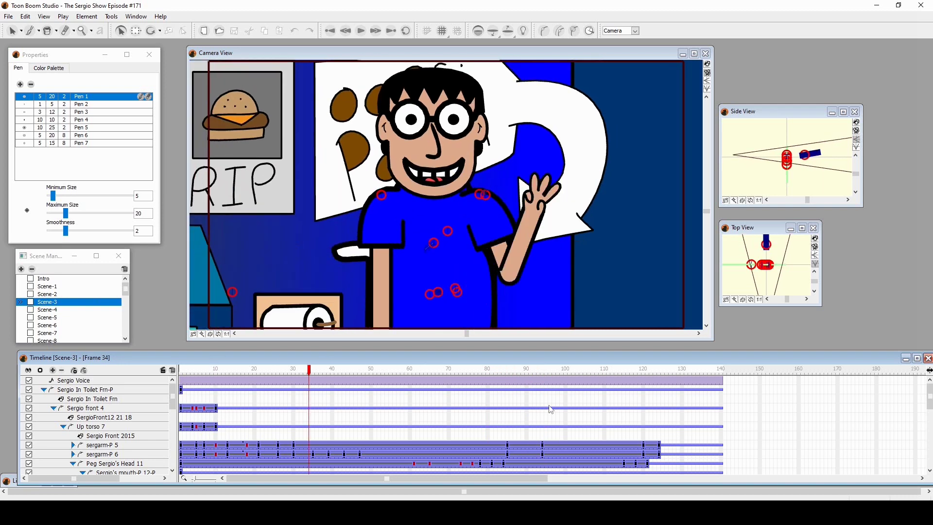
double_click(47, 309)
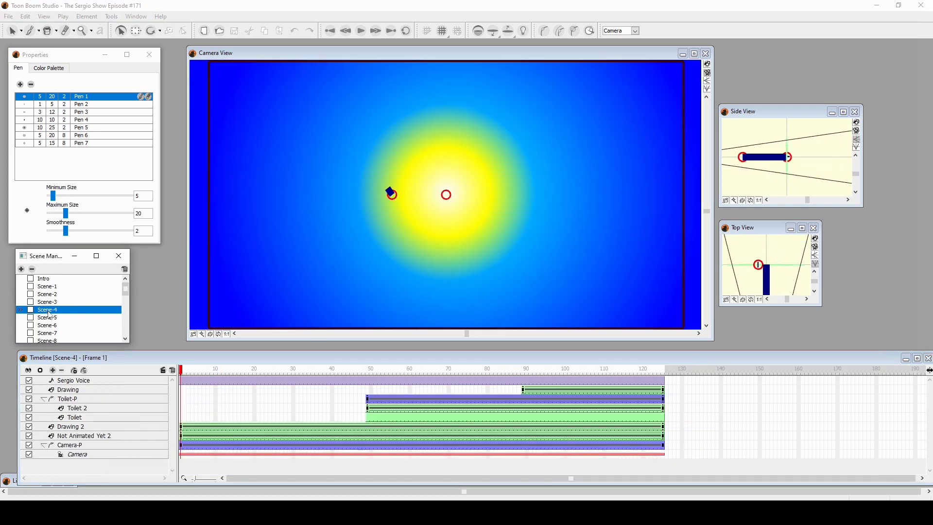
key("Return")
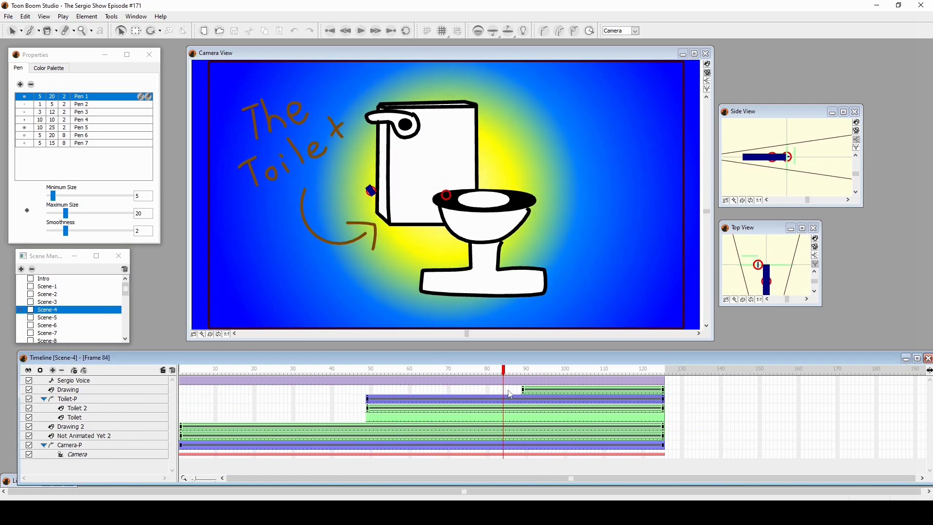
left_click(474, 266)
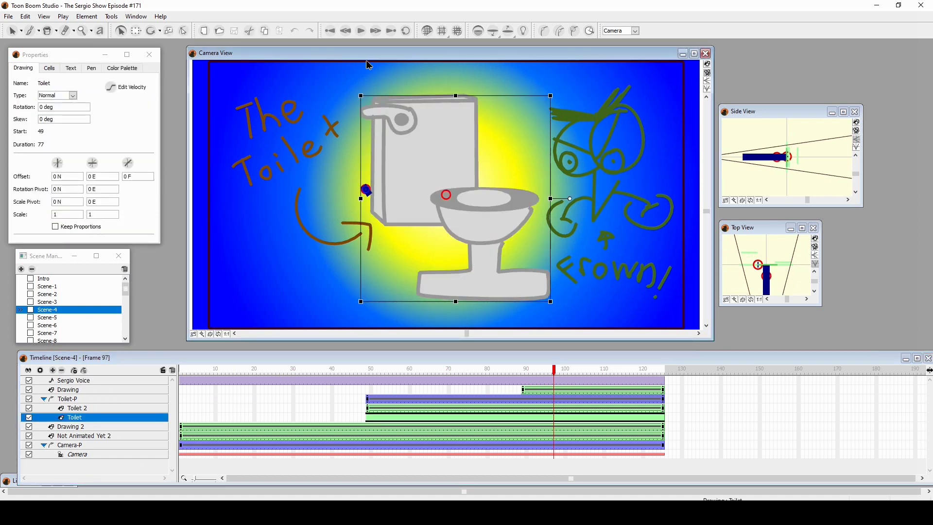
left_click(535, 412)
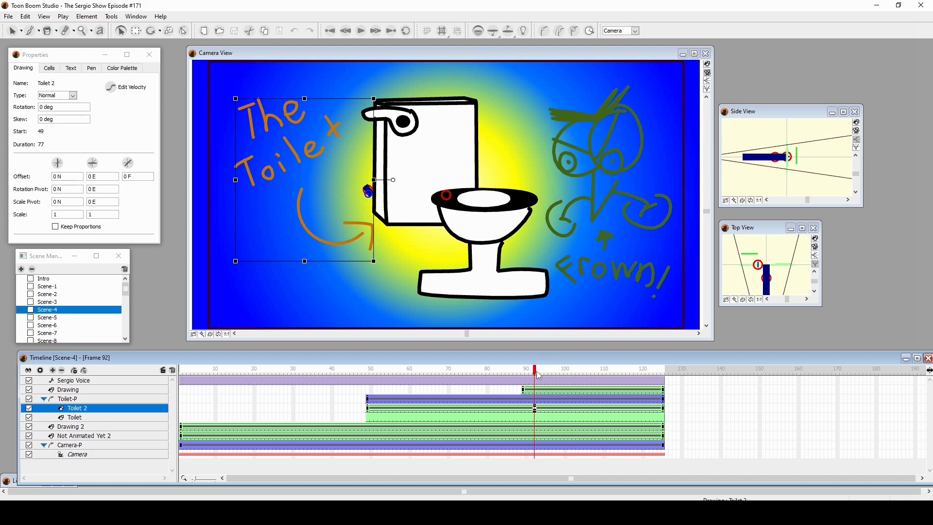
left_click_drag(536, 371, 608, 372)
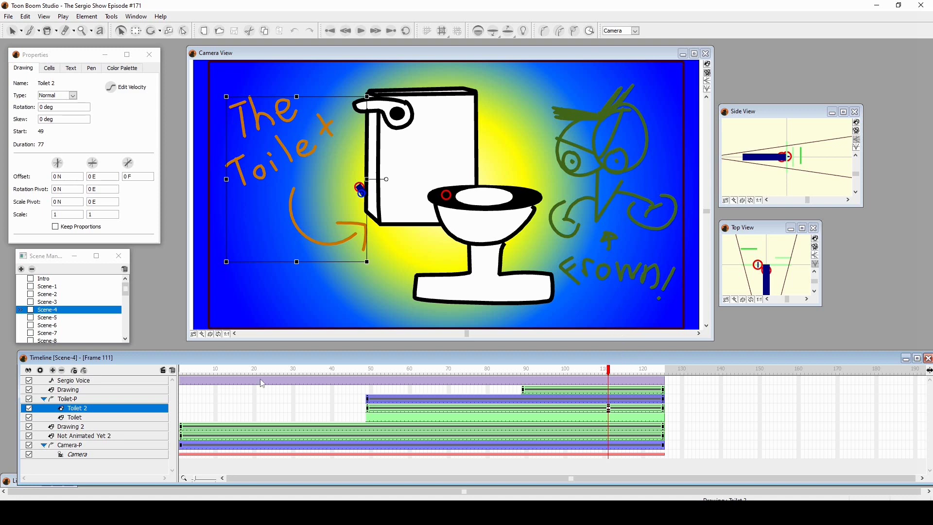
Scrub Scene-5 through frames 35-80 of Sergio's gestures, then move on to Scene-6.
double_click(48, 318)
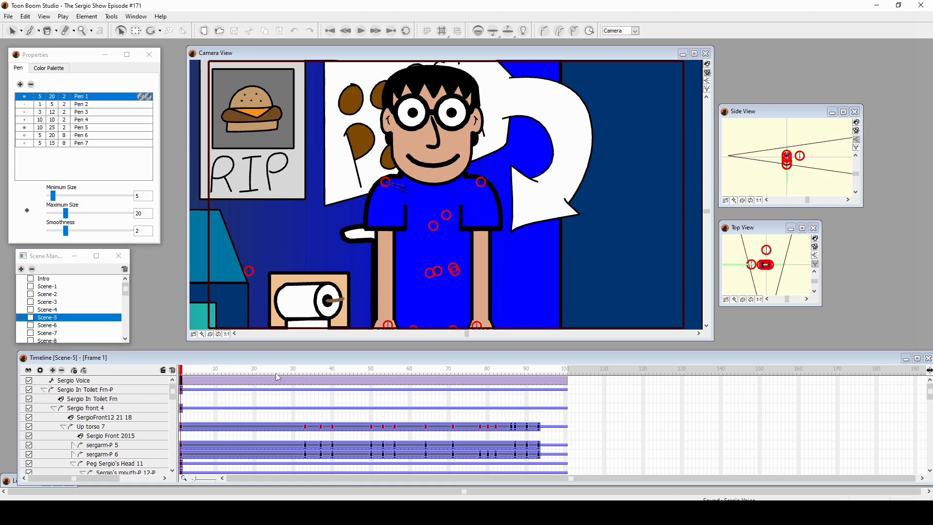
left_click_drag(206, 370, 407, 372)
left_click_drag(309, 373, 394, 373)
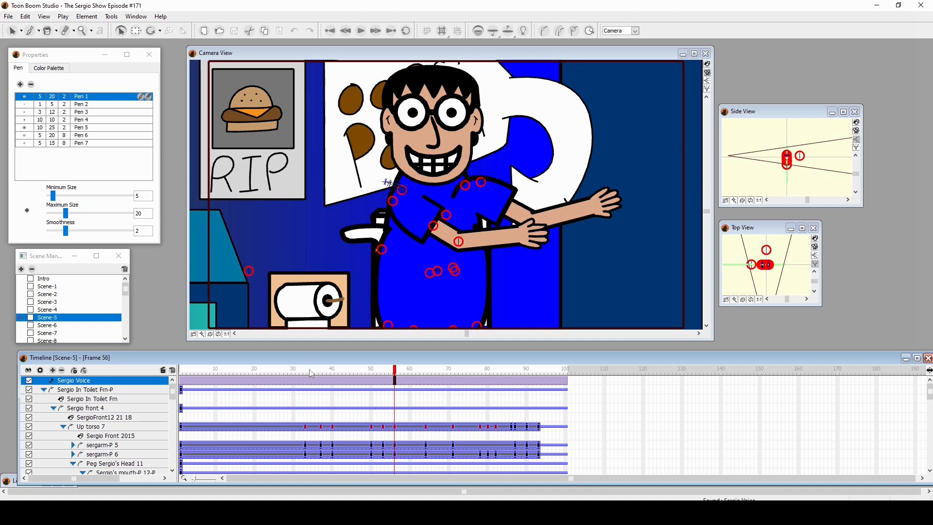
left_click_drag(214, 373, 540, 373)
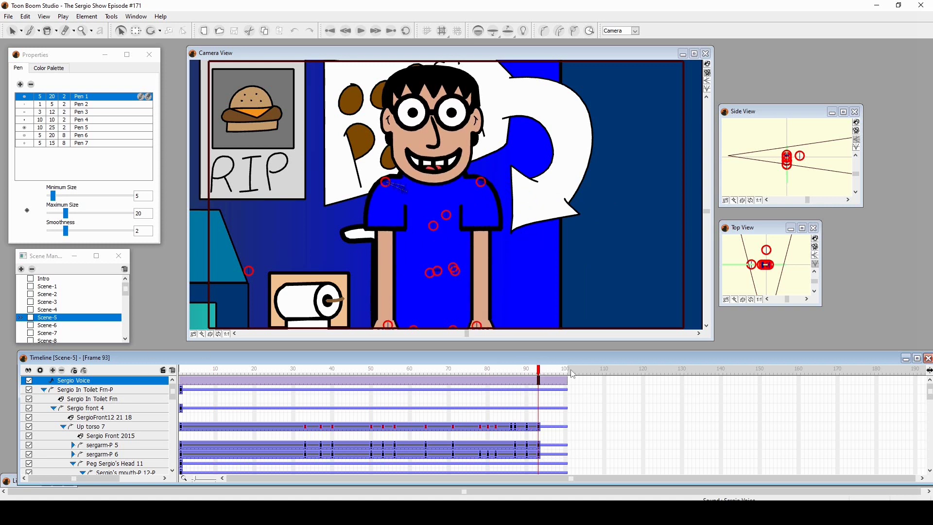
double_click(47, 325)
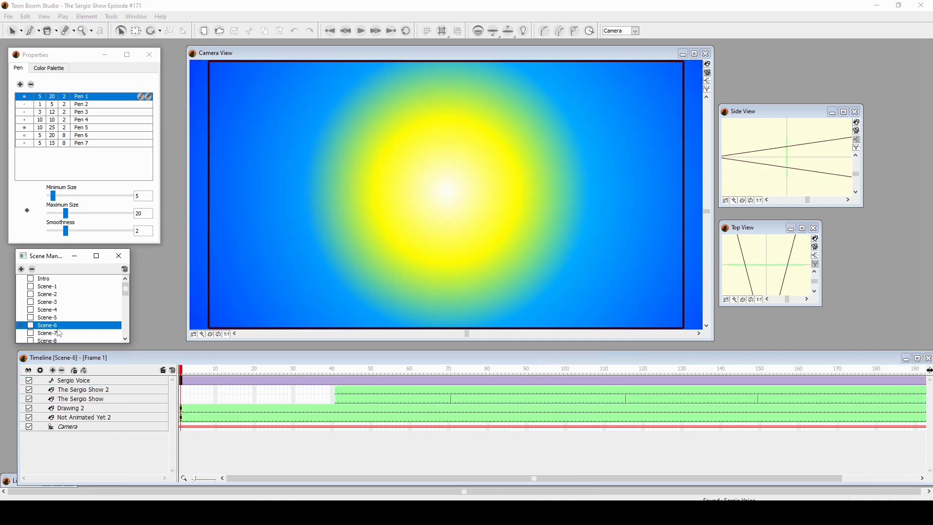
Scrub Scene-6 from frame 15 through its JUVENILE sketches and Censored sign to frame 180.
left_click(235, 373)
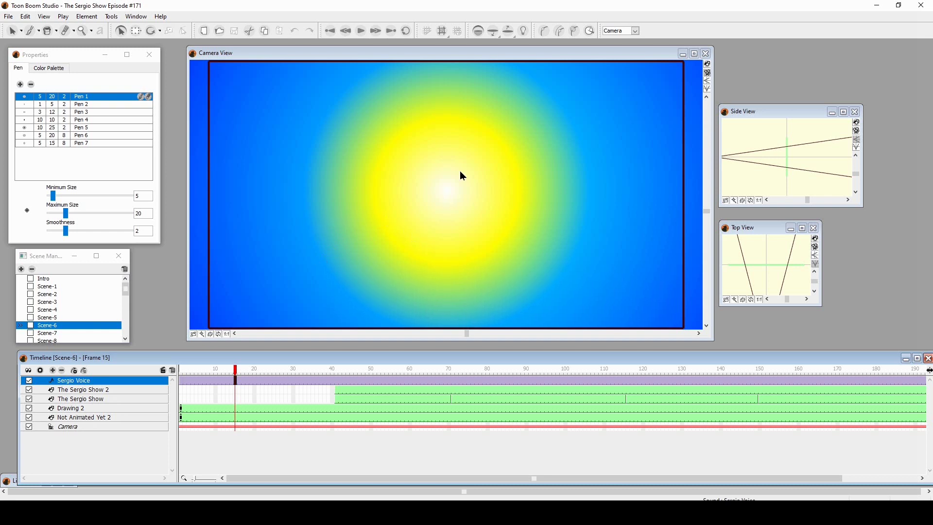
left_click_drag(234, 374, 631, 373)
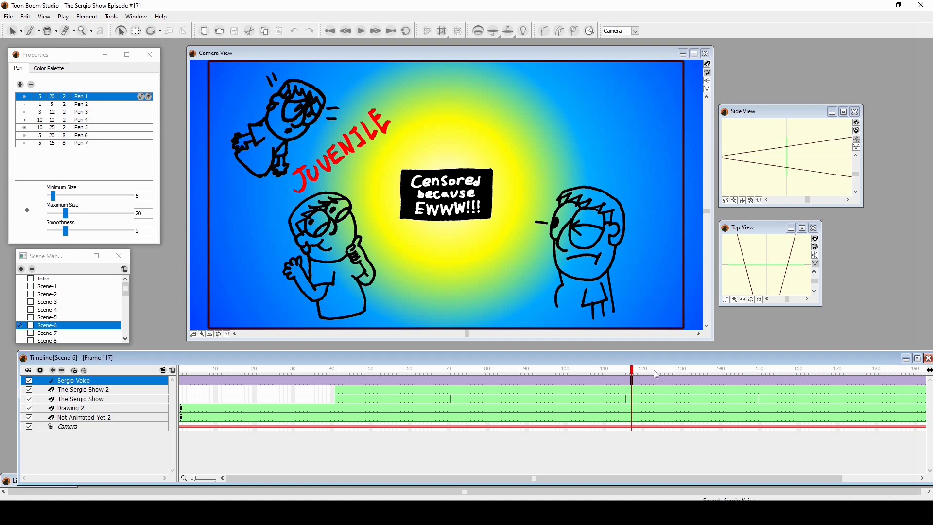
mouse_move(633, 372)
left_mouse_down()
mouse_move(926, 374)
mouse_move(663, 373)
left_mouse_up()
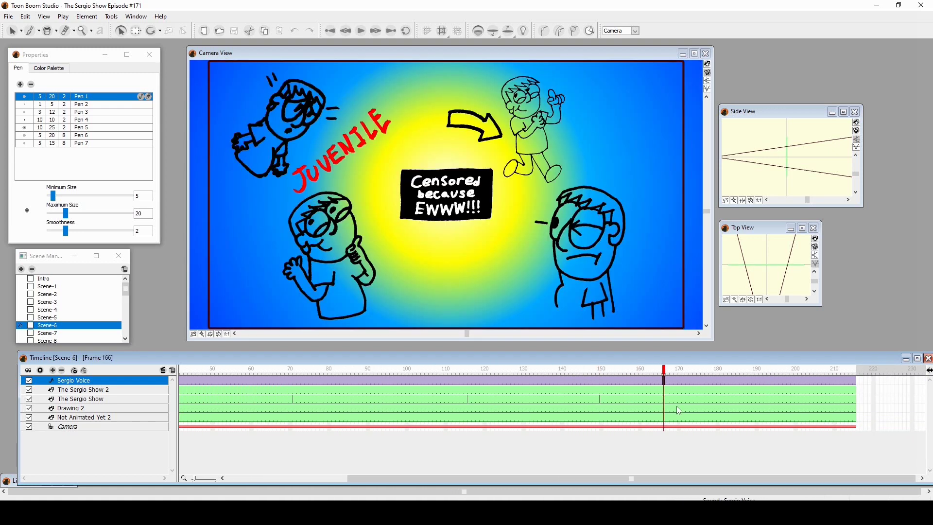
left_click_drag(676, 406, 721, 410)
scroll(54, 313, "down", 1)
Scrub Scene-7 through frames 106, 211 and 249-259 to its Naturally bubble, then move to Scene-8.
double_click(48, 304)
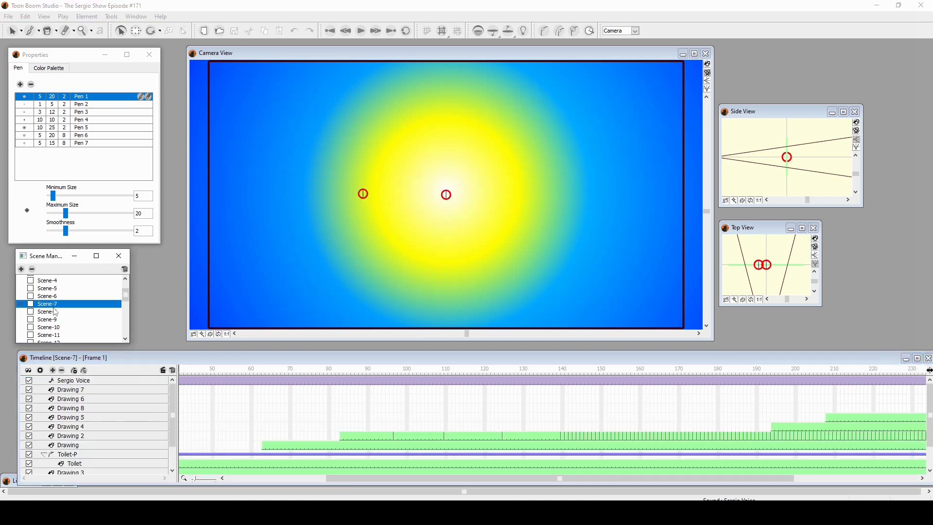
left_click_drag(367, 480, 277, 480)
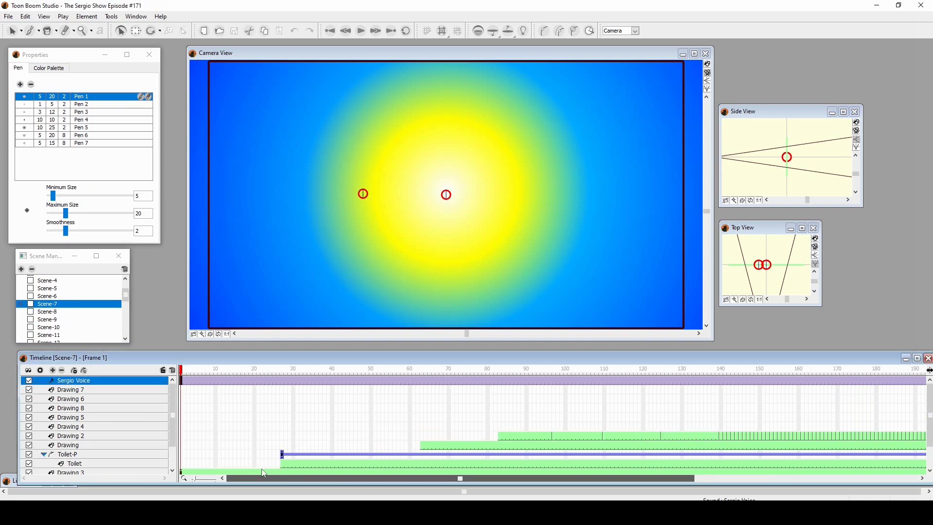
mouse_move(183, 373)
left_mouse_down()
mouse_move(591, 393)
mouse_move(501, 379)
mouse_move(573, 400)
mouse_move(702, 391)
mouse_move(917, 410)
mouse_move(762, 393)
mouse_move(726, 375)
left_mouse_up()
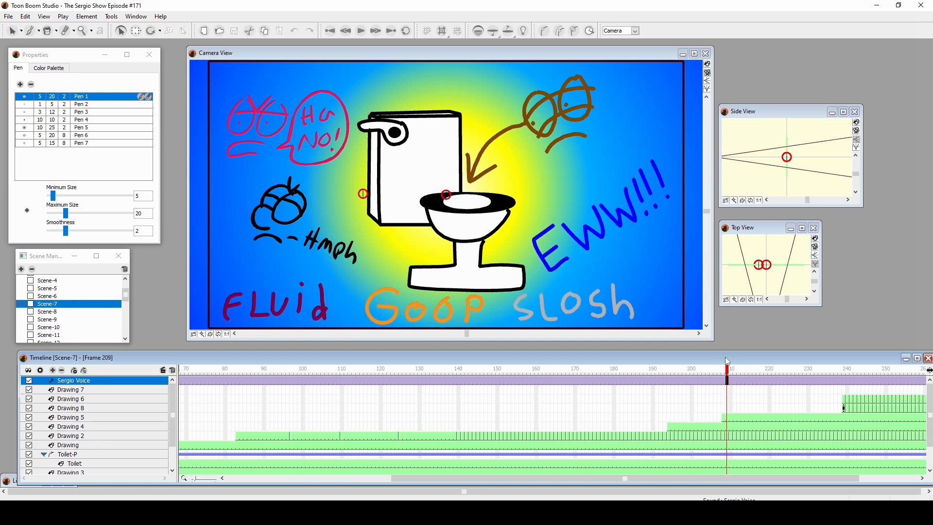
mouse_move(726, 373)
left_mouse_down()
mouse_move(835, 373)
mouse_move(586, 372)
mouse_move(728, 377)
left_mouse_up()
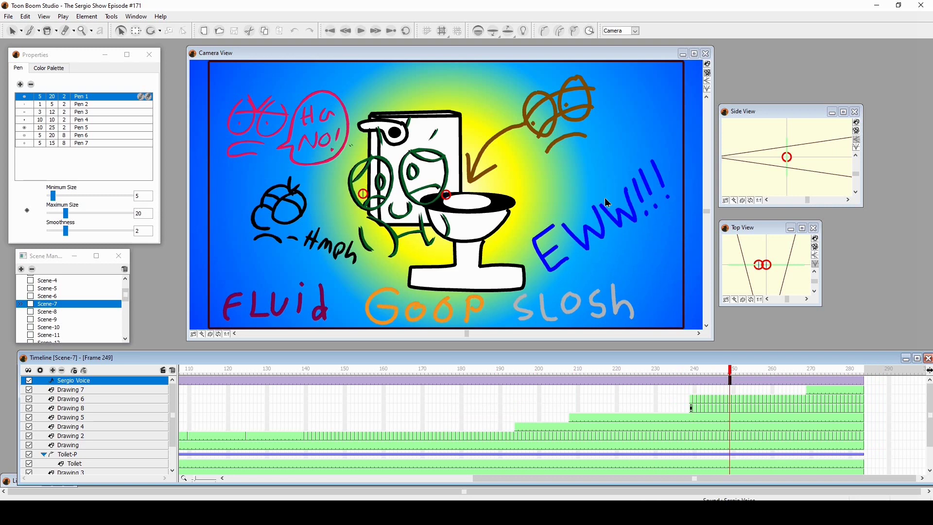
left_click_drag(732, 375, 842, 376)
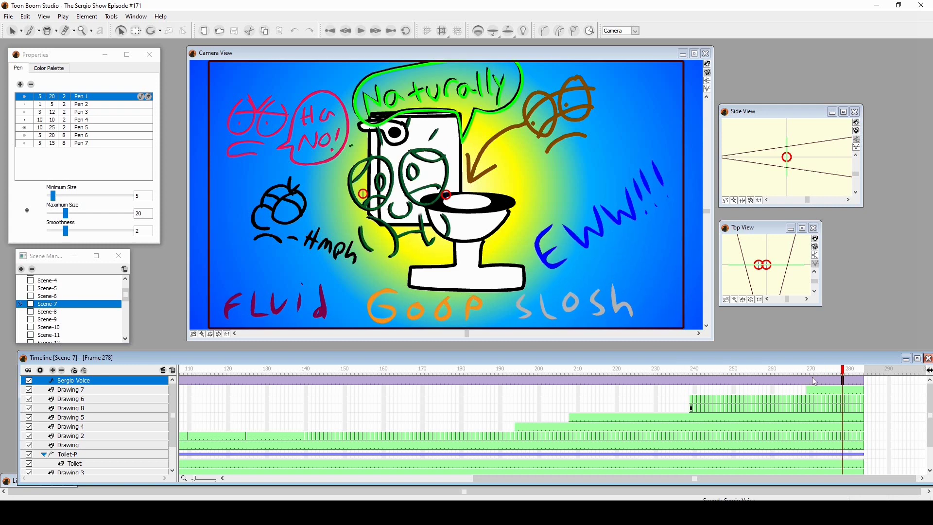
double_click(49, 311)
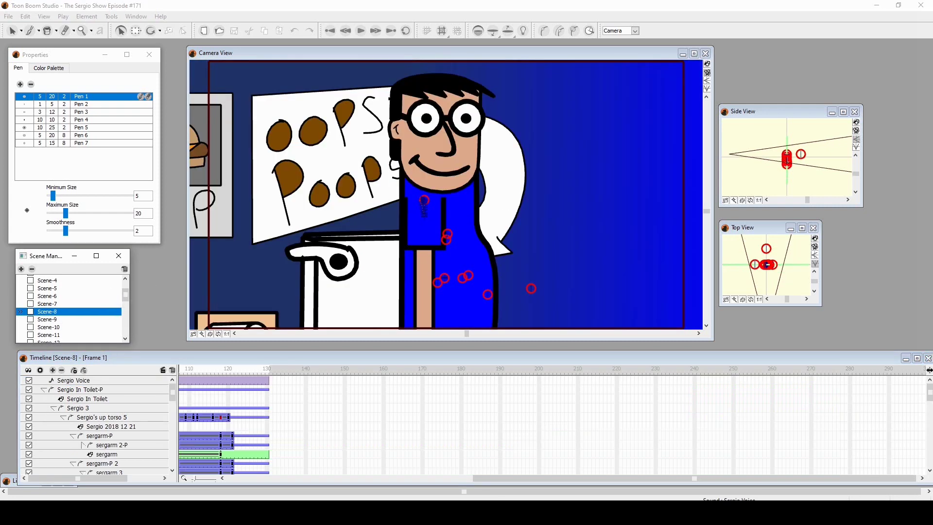
scroll(427, 465, "down", 5)
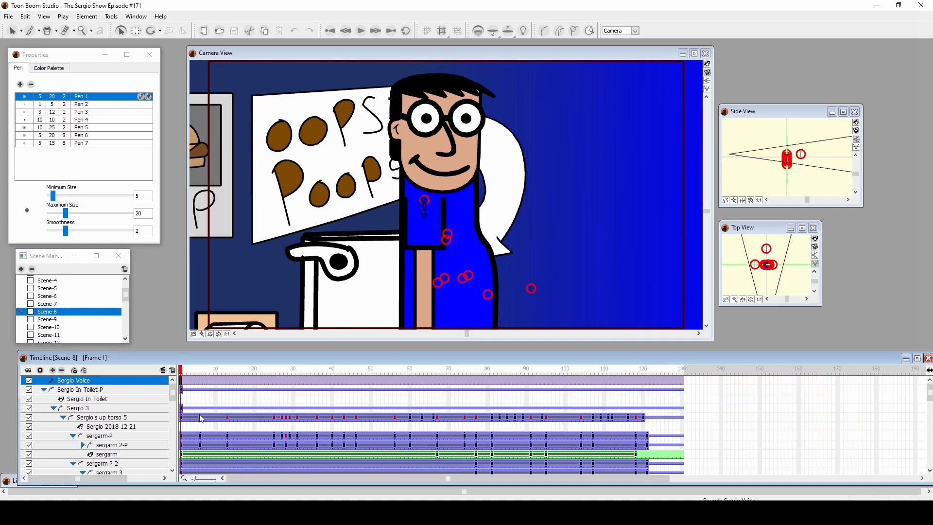
Scrub Scene-8 along the Sergio Voice track to frame 76, then play Scene-9 to frame 140.
left_click(74, 380)
left_click_drag(184, 370, 668, 379)
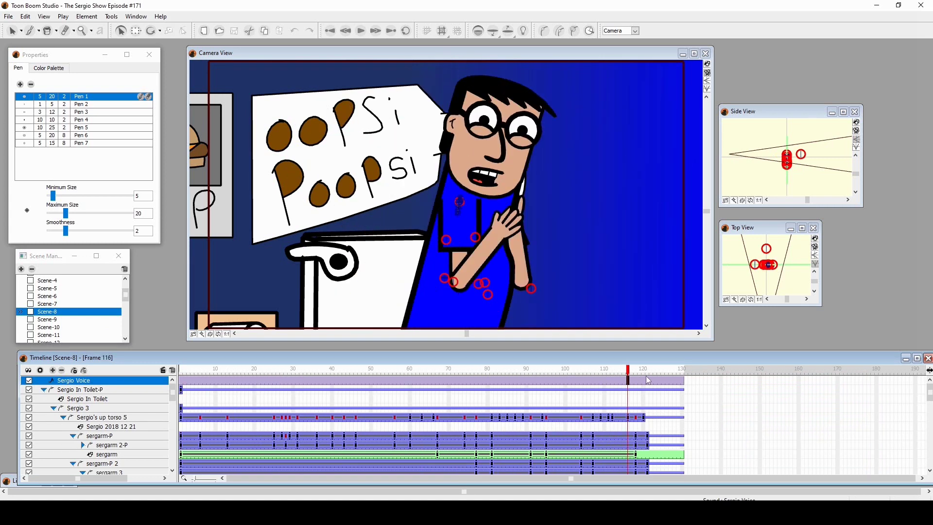
double_click(47, 319)
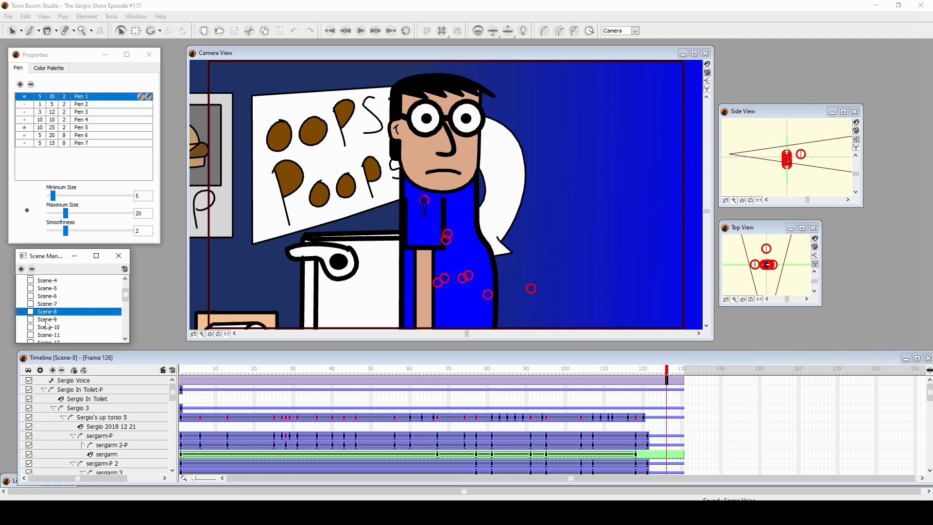
left_click_drag(237, 372, 720, 374)
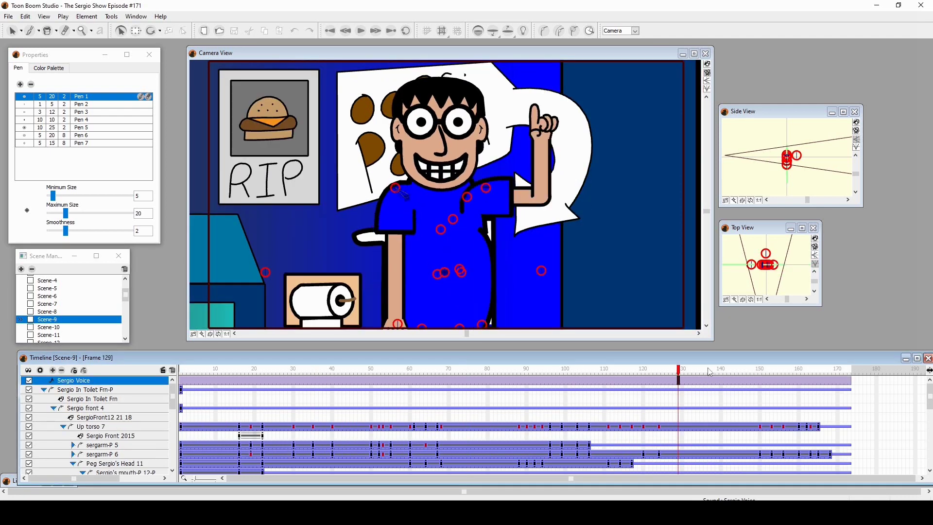
Scrub Scene-10 through its opening, Buildup drawing and tissue-box/toilet frames to frame 154.
double_click(48, 327)
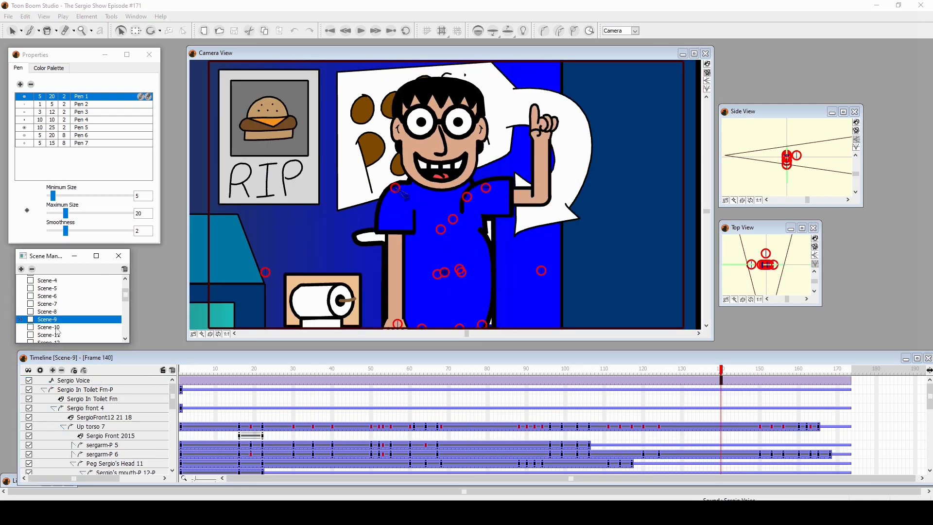
mouse_move(301, 373)
left_mouse_down()
mouse_move(212, 373)
mouse_move(278, 373)
left_mouse_up()
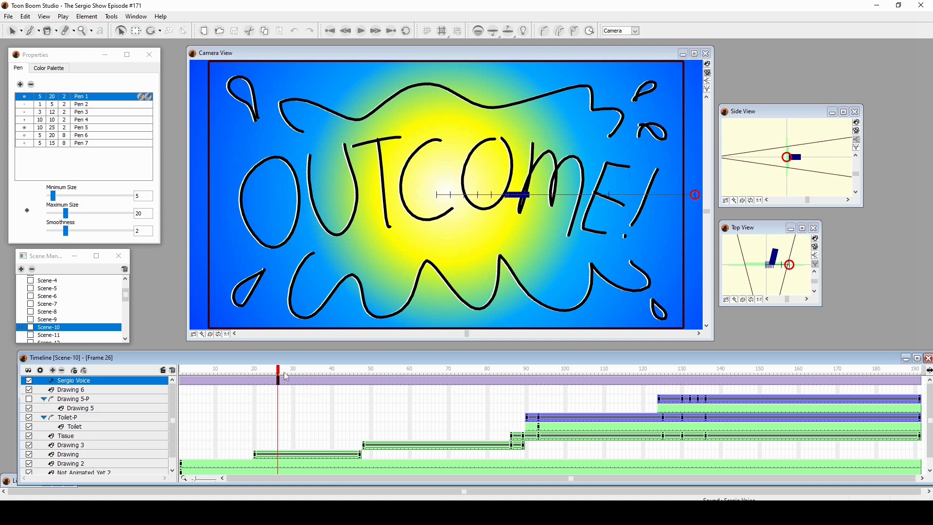
left_click_drag(284, 373, 428, 373)
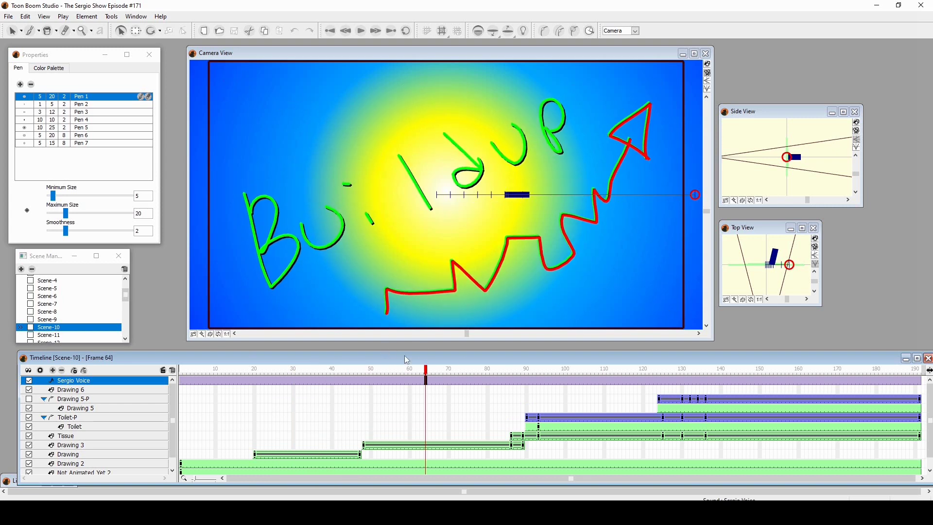
mouse_move(427, 373)
left_mouse_down()
mouse_move(568, 373)
mouse_move(418, 374)
mouse_move(741, 373)
left_mouse_up()
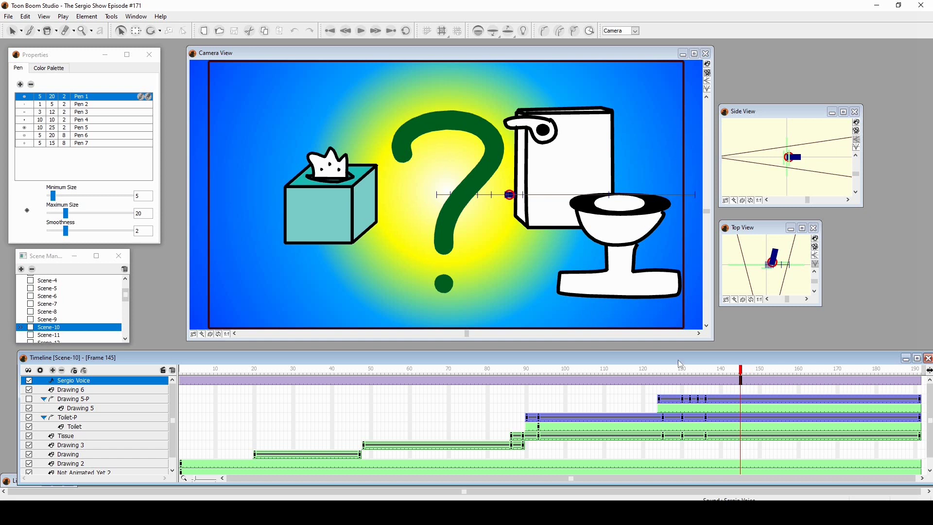
scroll(758, 373, "down", 3)
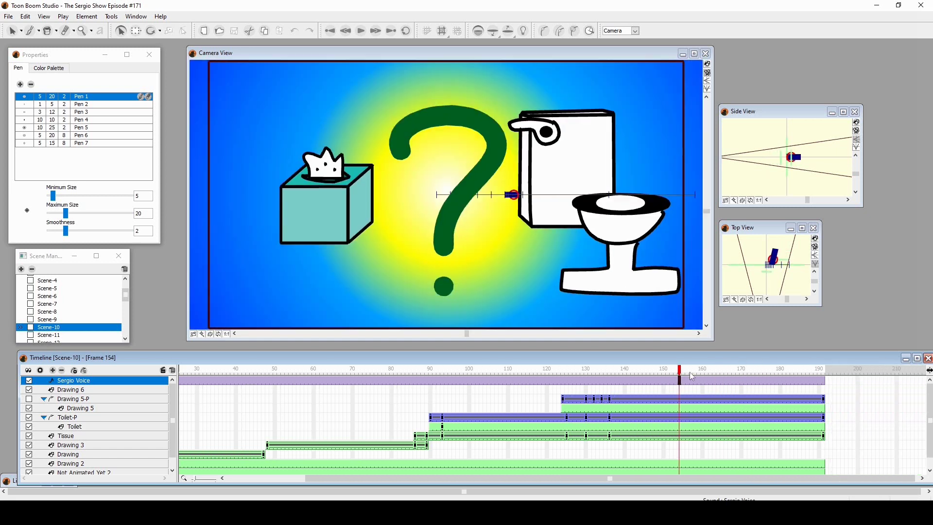
left_click(612, 373)
left_click(469, 373)
left_click(492, 429)
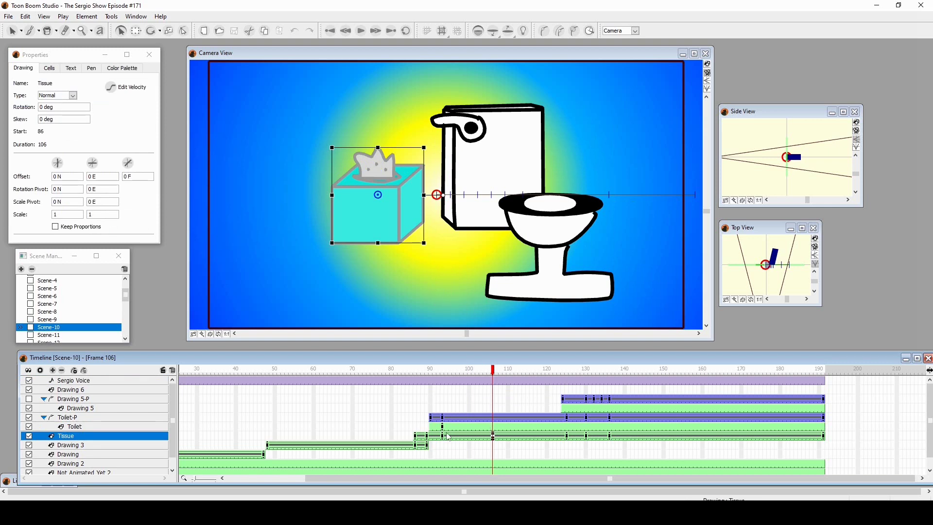
left_click(454, 419)
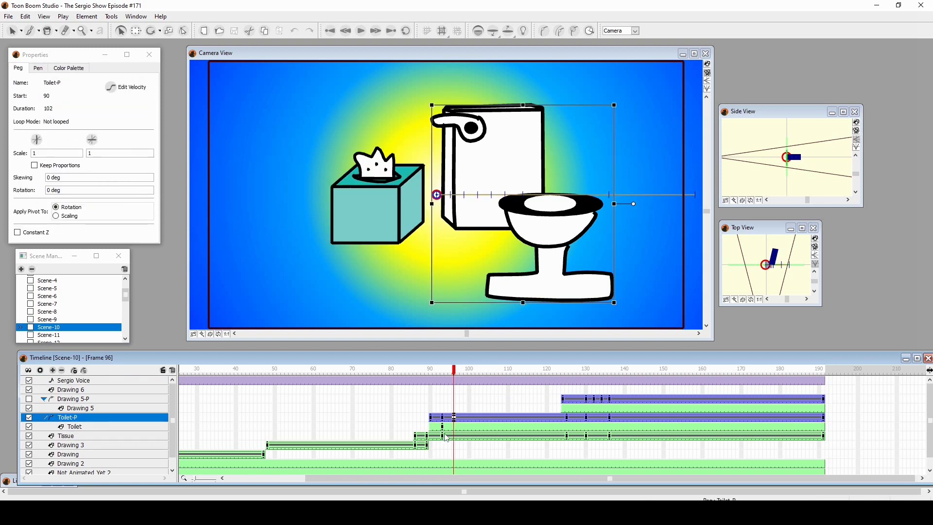
left_click(444, 437)
left_click(422, 372)
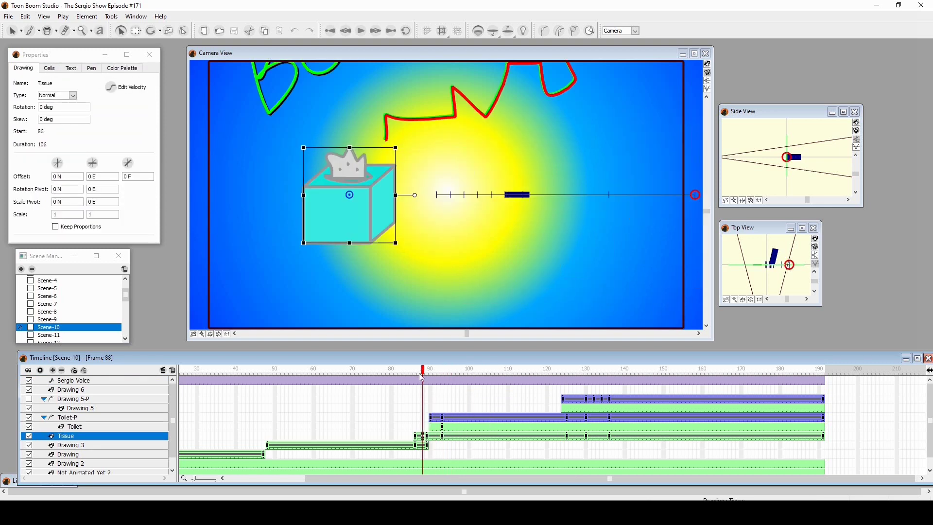
left_click(428, 438)
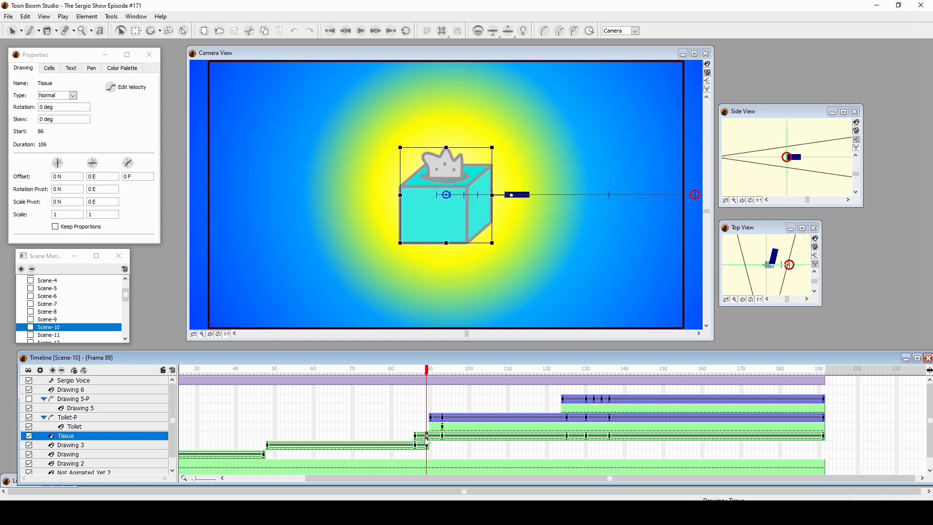
left_click(441, 416)
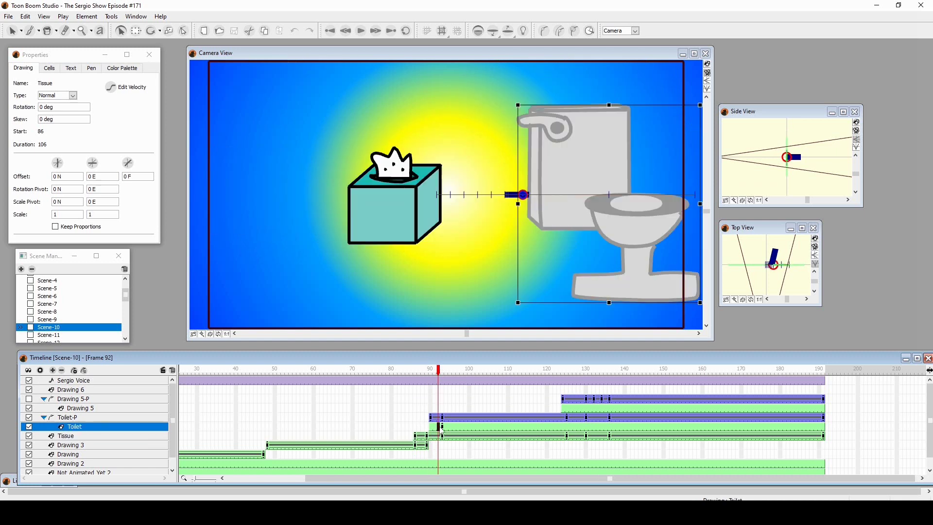
left_click_drag(448, 368, 665, 393)
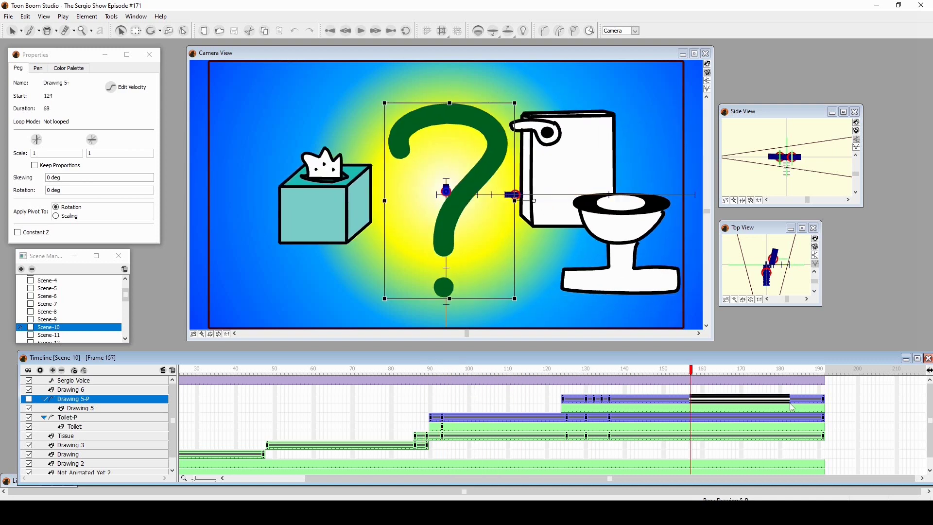
left_click_drag(691, 370, 742, 369)
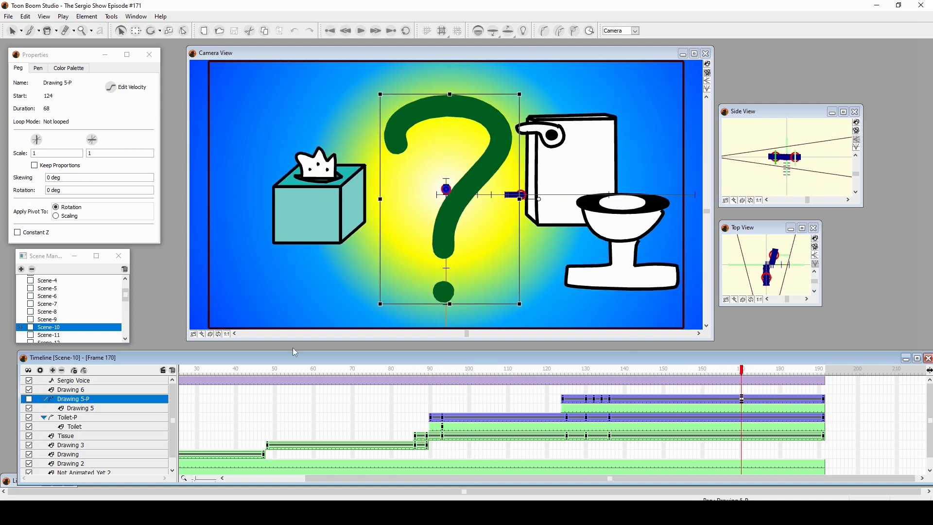
Scrub Scene-11 from its start toward frame 247, then move on to Scene-12.
double_click(48, 335)
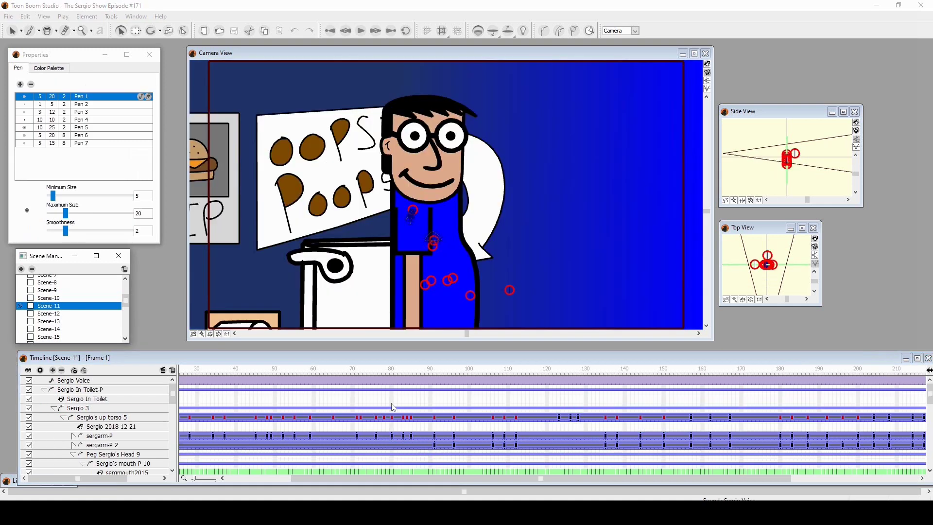
left_click_drag(421, 477, 343, 478)
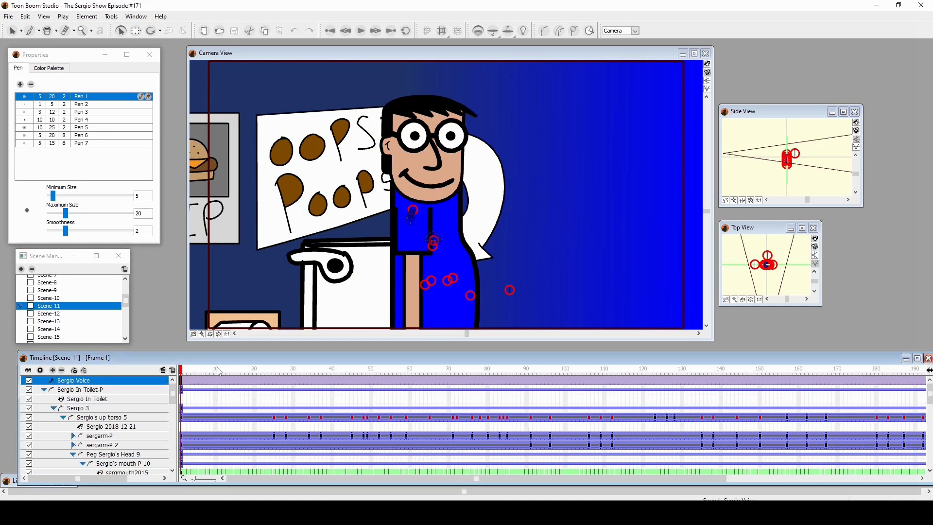
left_click(309, 370)
mouse_move(352, 370)
left_mouse_down()
mouse_move(929, 370)
mouse_move(735, 372)
left_mouse_up()
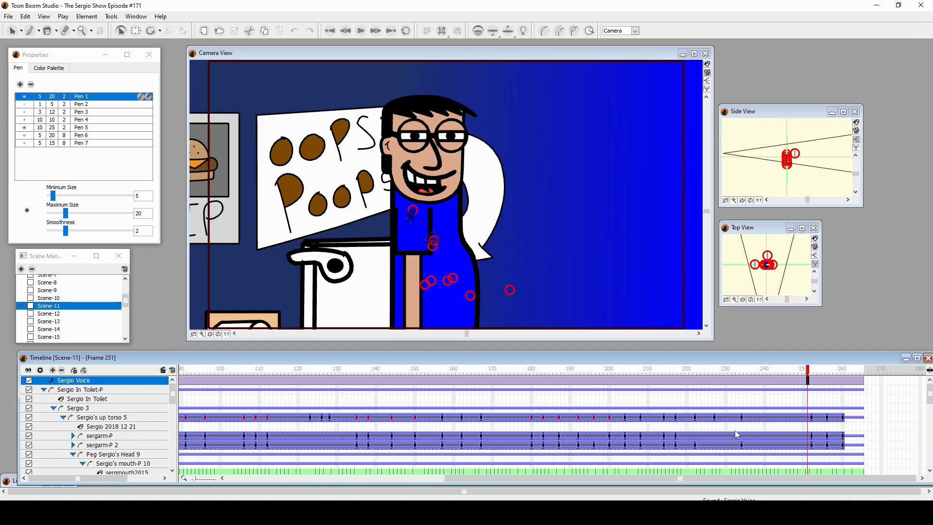
left_click(48, 313)
Scrub Scene-12 between the Toot! and WASTE! drawings and inspect the Drawing layer at frame 90.
left_click(217, 372)
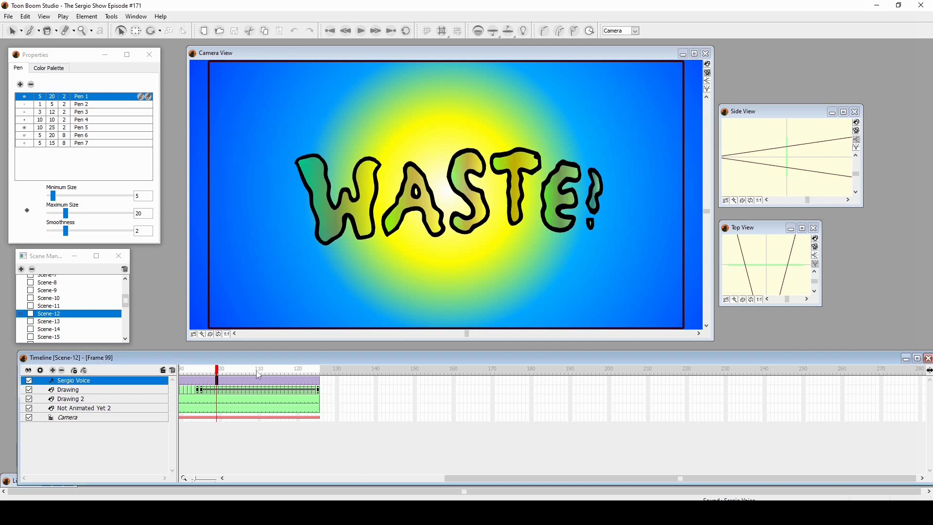
left_click_drag(217, 371, 154, 377)
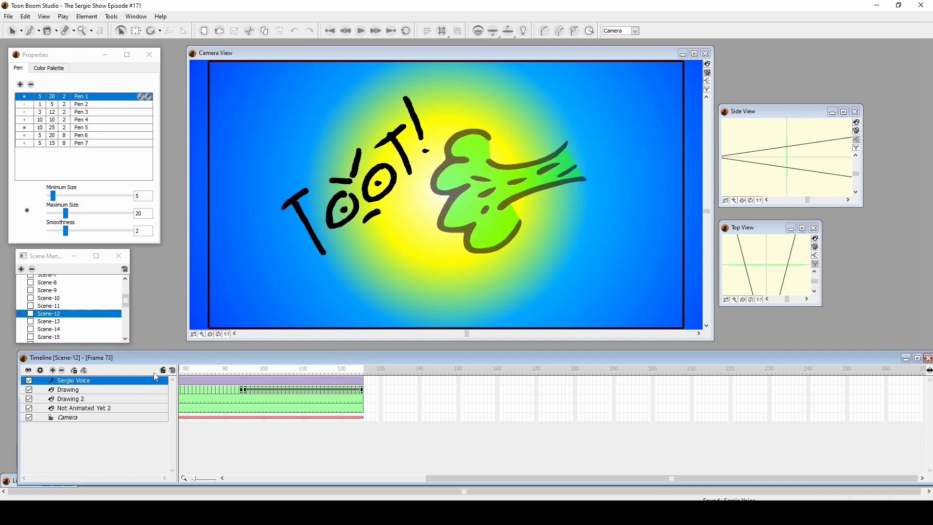
mouse_move(196, 373)
left_mouse_down()
mouse_move(393, 401)
mouse_move(295, 371)
mouse_move(619, 375)
left_mouse_up()
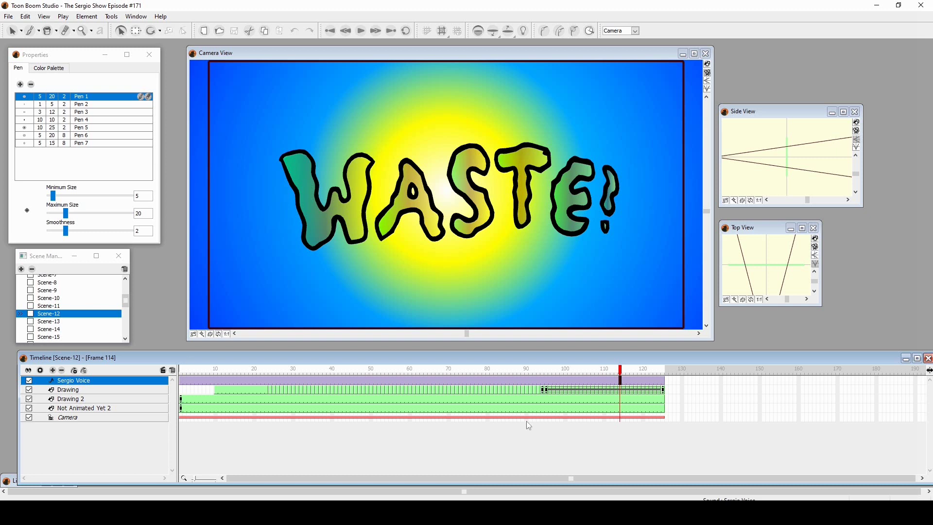
left_click(528, 390)
left_click(545, 392)
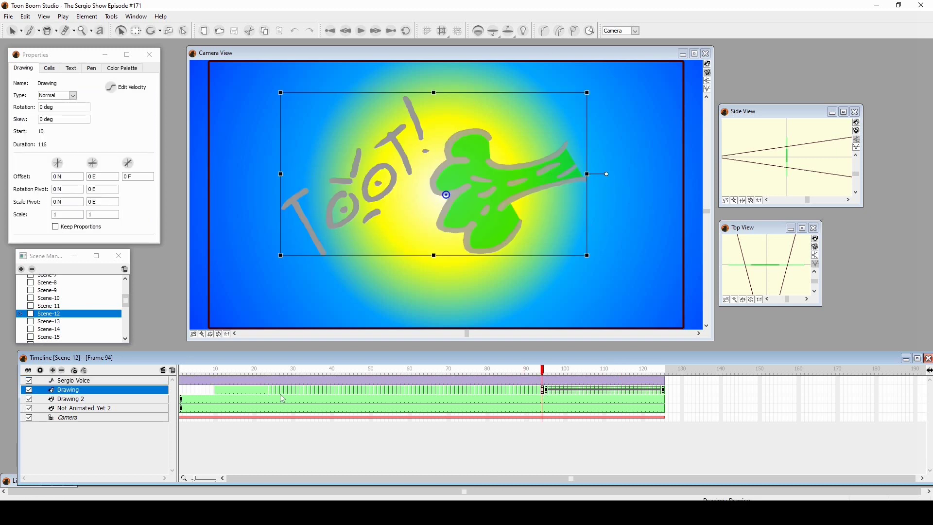
Watch WASTE! grow from frame 95 to 124, rescrub the whole scene, then step into Scene-14.
left_click(546, 370)
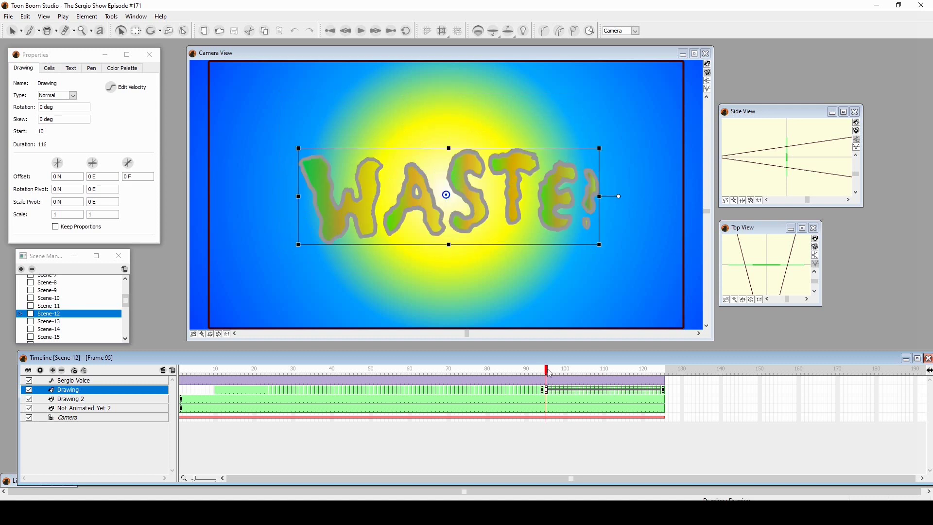
left_click_drag(547, 371, 658, 370)
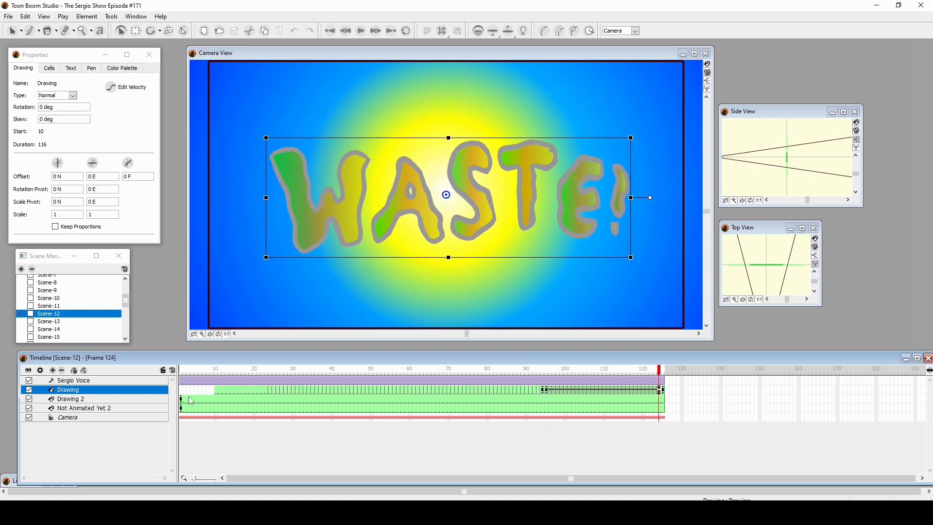
left_click_drag(219, 370, 653, 370)
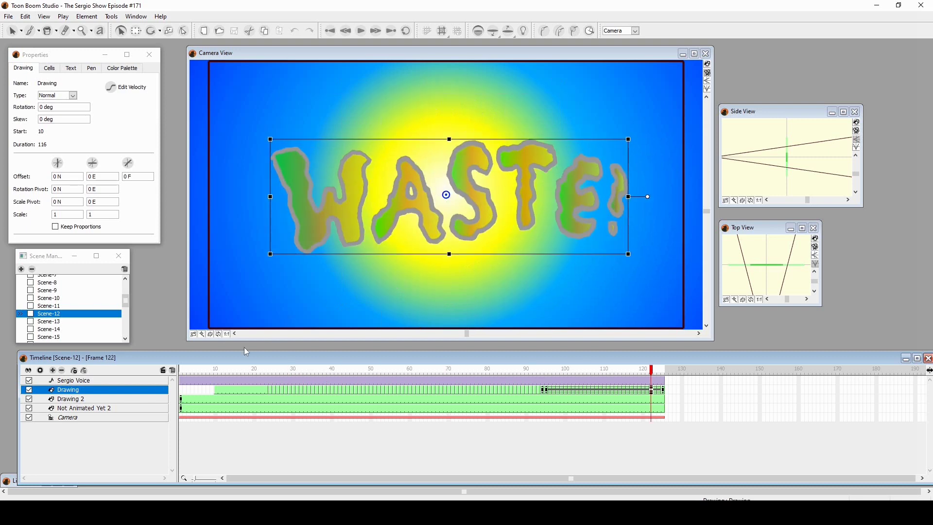
mouse_move(253, 371)
left_mouse_down()
mouse_move(762, 371)
mouse_move(182, 371)
mouse_move(659, 371)
left_mouse_up()
double_click(48, 328)
key("period")
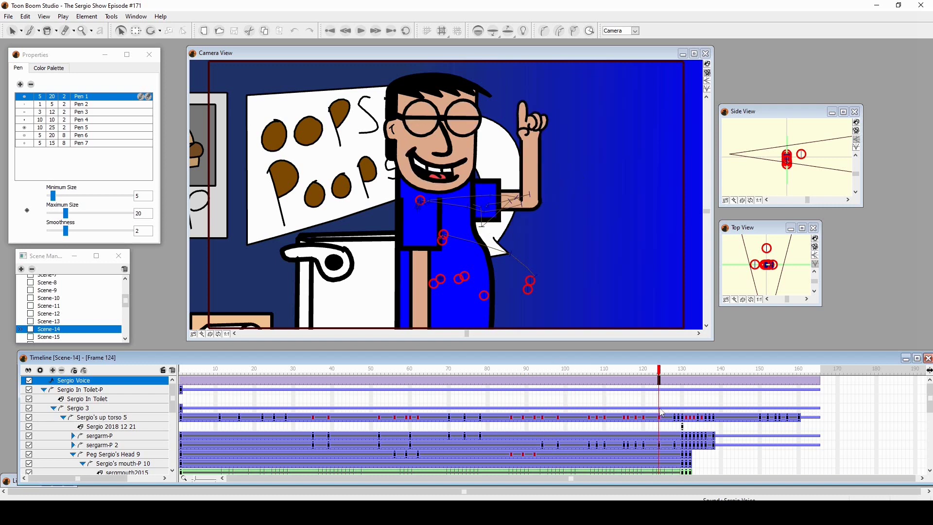
mouse_move(660, 370)
left_mouse_down()
mouse_move(736, 370)
mouse_move(639, 371)
mouse_move(809, 372)
mouse_move(654, 371)
mouse_move(683, 371)
left_mouse_up()
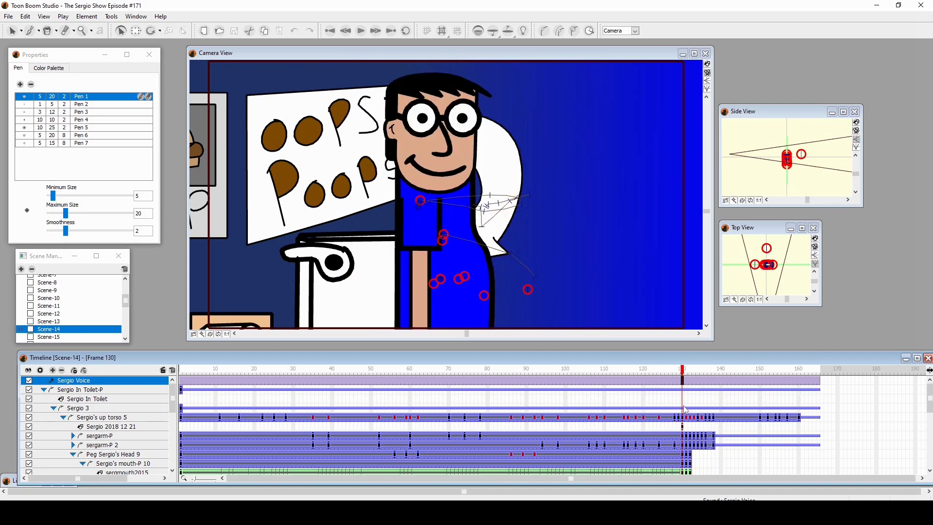
left_click_drag(685, 407, 684, 408)
left_click_drag(683, 371, 688, 372)
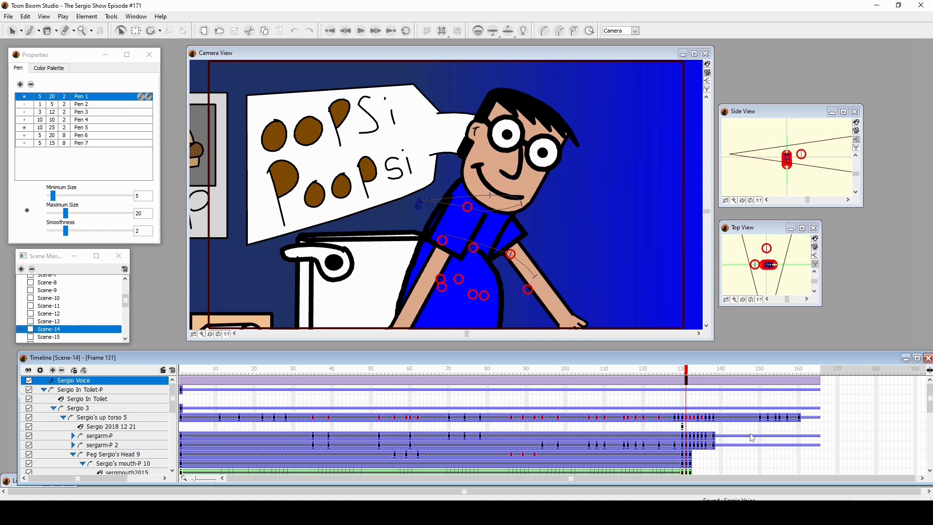
left_click_drag(688, 371, 692, 371)
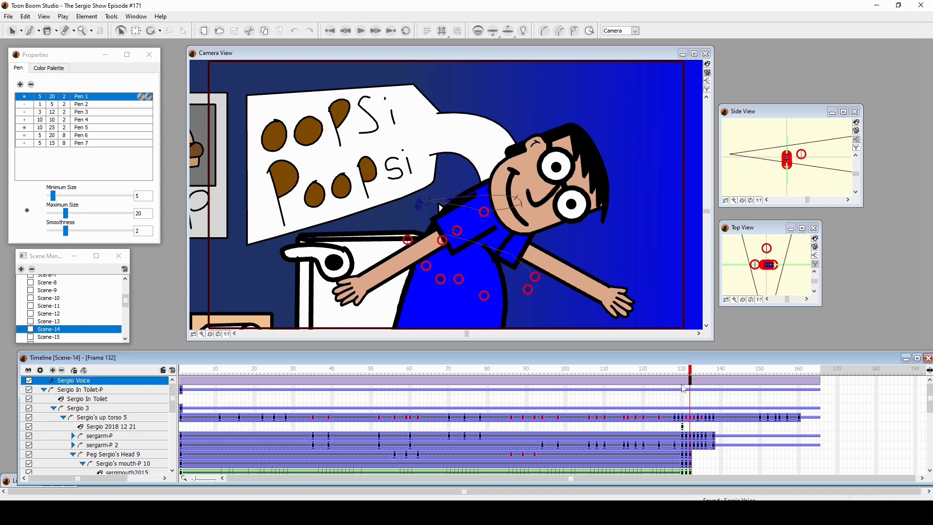
left_click_drag(690, 371, 683, 371)
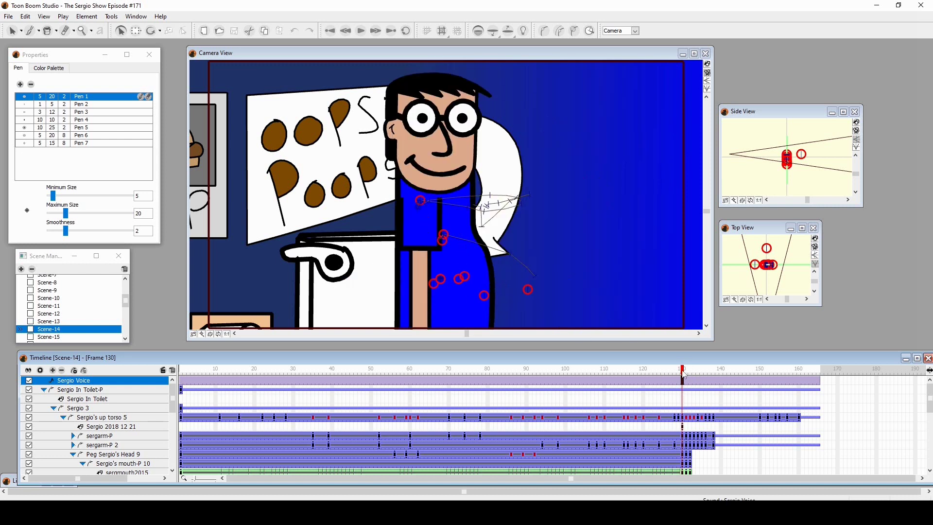
left_click(457, 240)
left_click(455, 259)
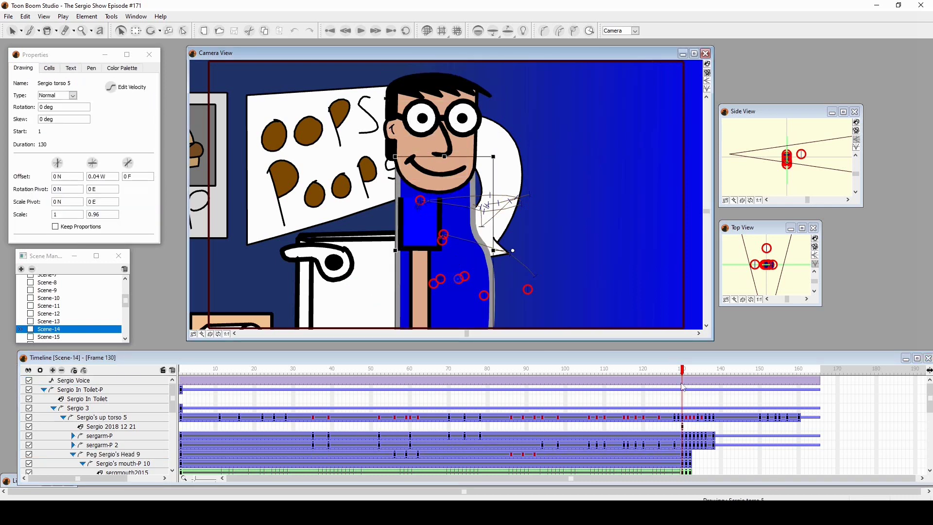
left_click_drag(682, 371, 690, 371)
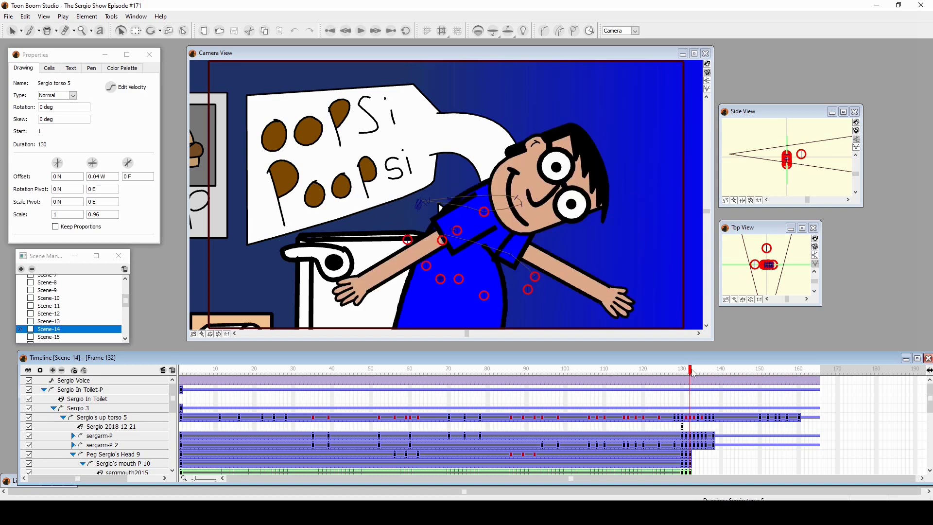
left_click_drag(691, 371, 695, 371)
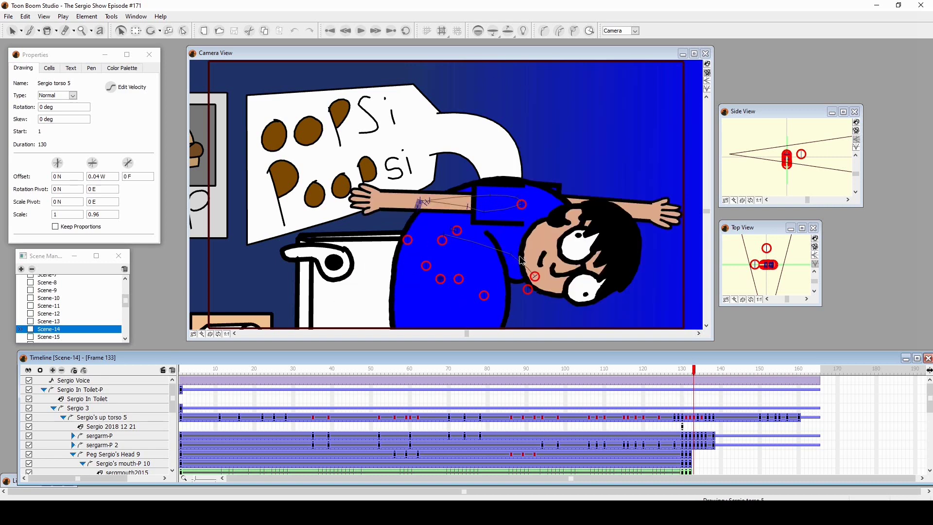
left_click_drag(692, 371, 690, 371)
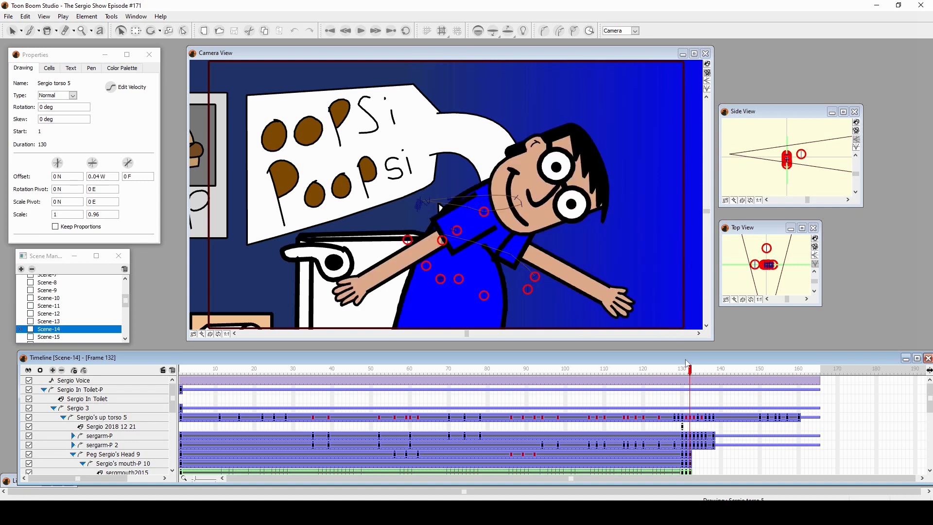
left_click_drag(690, 371, 694, 371)
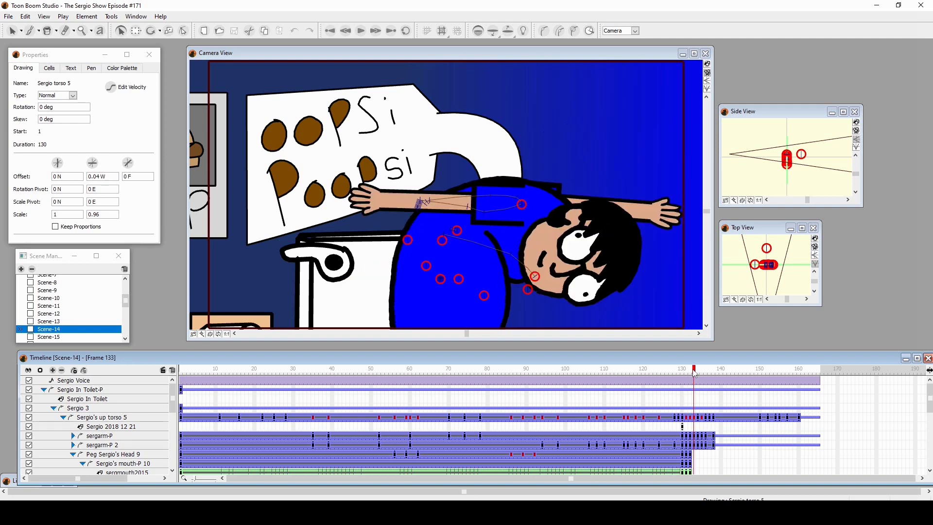
left_click_drag(693, 371, 698, 369)
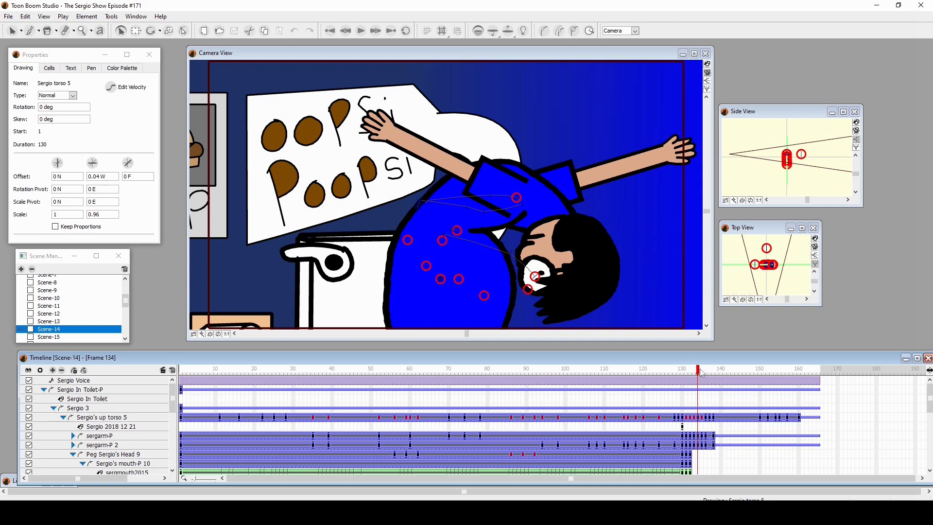
left_click_drag(700, 371, 694, 371)
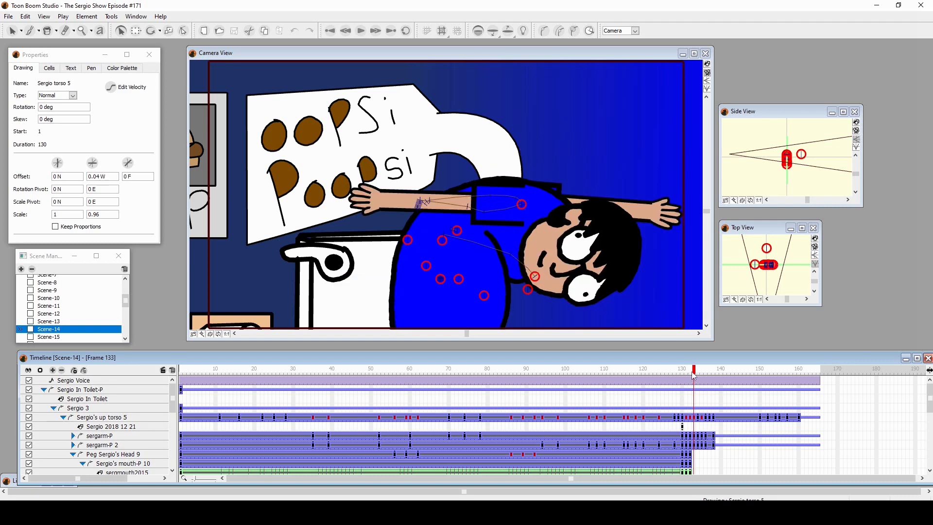
mouse_move(694, 372)
left_mouse_down()
mouse_move(706, 371)
mouse_move(678, 371)
mouse_move(694, 371)
left_mouse_up()
mouse_move(693, 371)
left_mouse_down()
mouse_move(681, 371)
mouse_move(708, 369)
left_mouse_up()
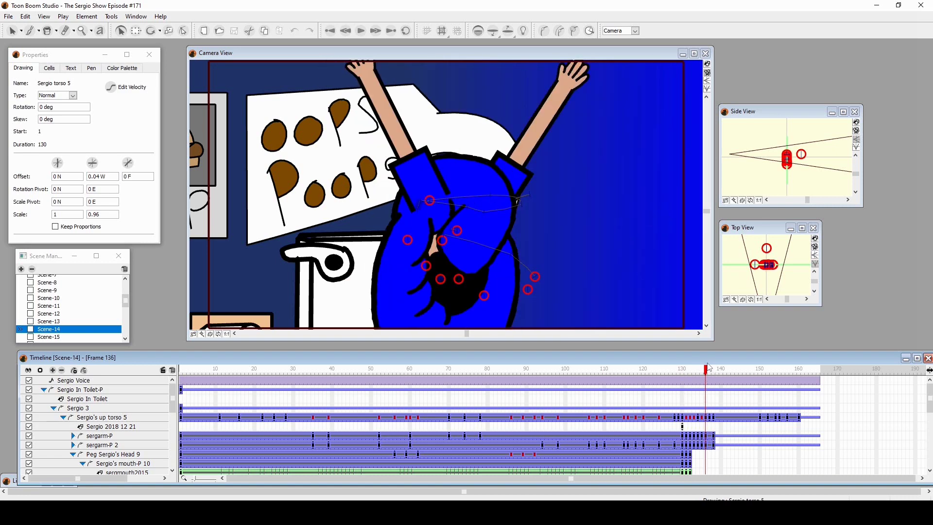
Inspect Scene-14's torso drawing, sergarm-P arm peg and Sergio 2018 12 21 layer.
left_click(499, 235)
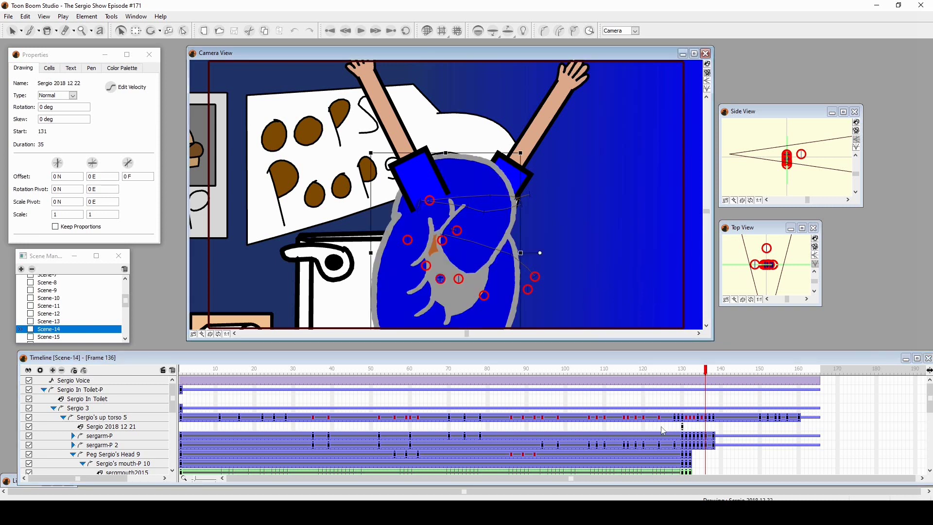
left_click(705, 437)
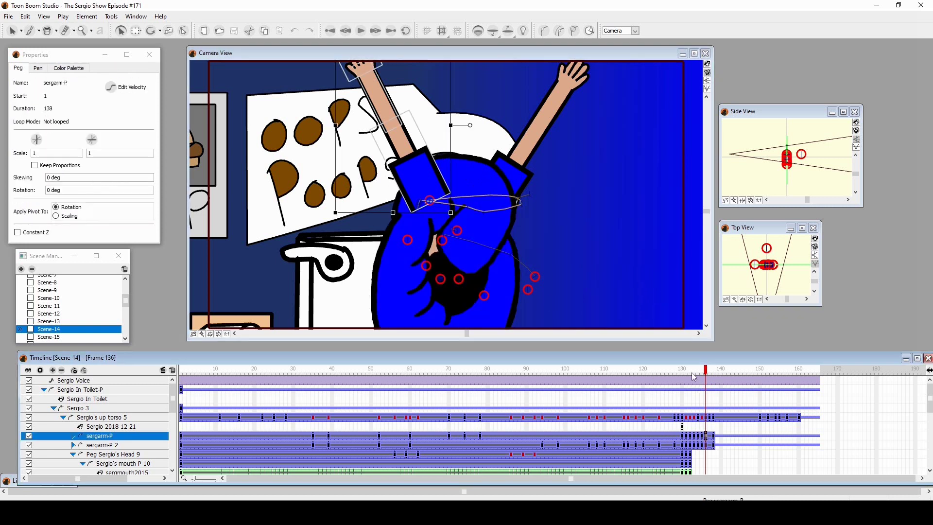
left_click(710, 427)
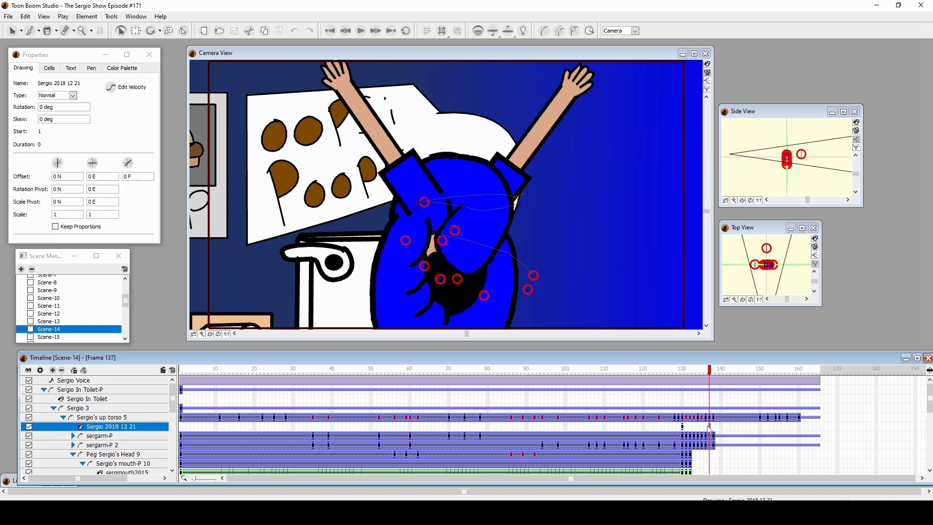
Scrub Scene-14's later frames from 137 to 160, then move on to Scene-15.
mouse_move(706, 371)
left_mouse_down()
mouse_move(691, 372)
mouse_move(748, 371)
left_mouse_up()
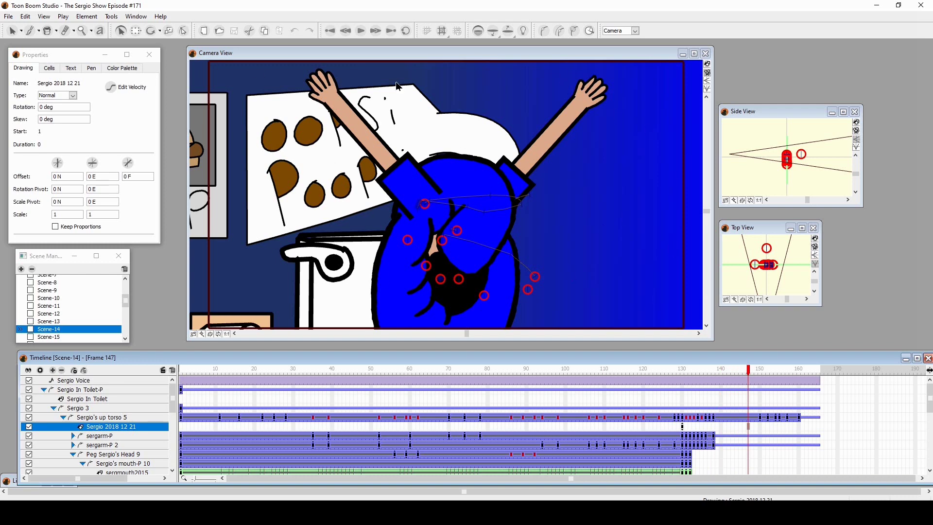
mouse_move(703, 371)
left_mouse_down()
mouse_move(719, 371)
mouse_move(675, 371)
mouse_move(772, 371)
left_mouse_up()
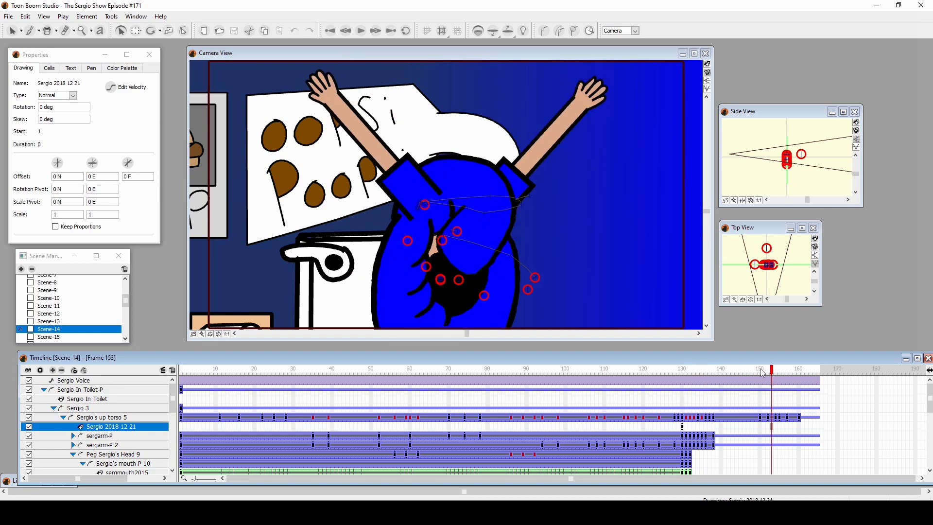
left_click_drag(772, 370, 799, 371)
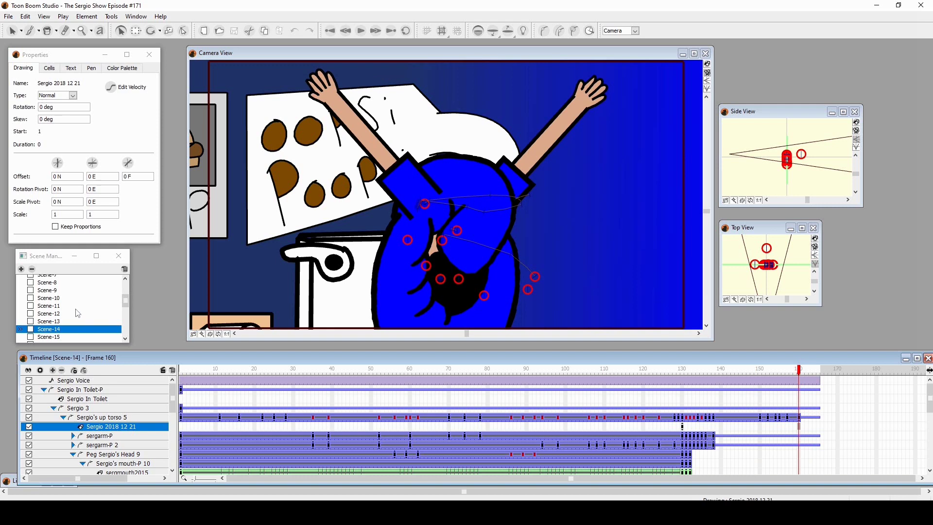
scroll(50, 299, "down", 2)
left_click(48, 308)
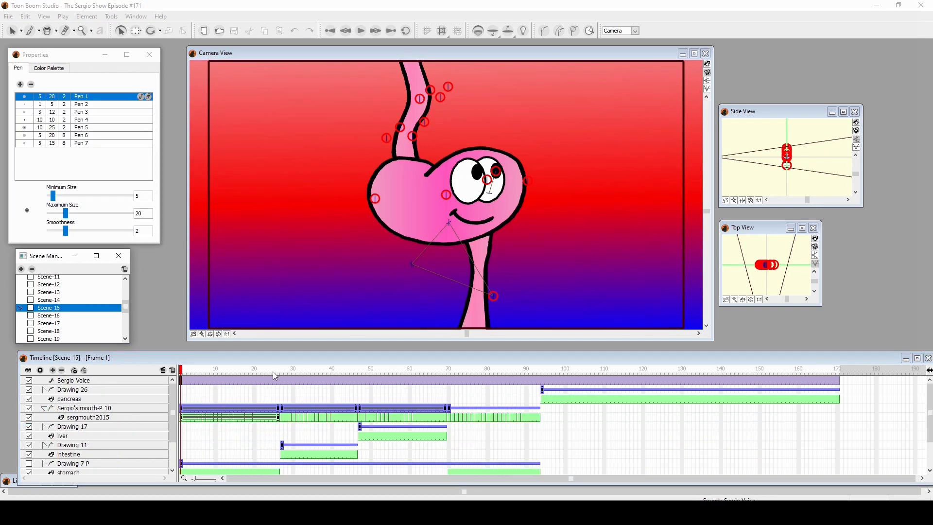
Scrub Scene-15's timeline around frames 95-112 to review the yellow organ character's frames.
left_click_drag(190, 371, 608, 371)
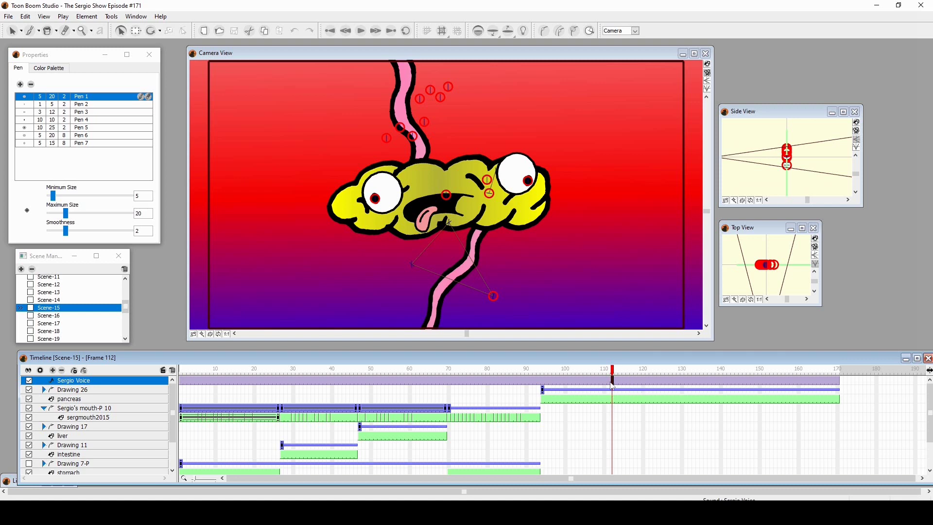
left_click_drag(612, 373, 570, 373)
left_click_drag(570, 374, 545, 373)
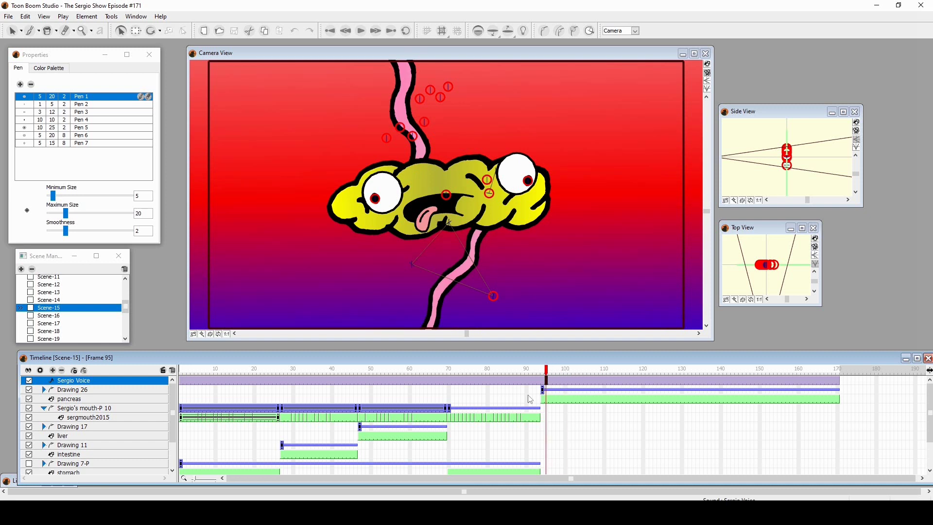
mouse_move(547, 373)
left_mouse_down()
mouse_move(711, 374)
mouse_move(583, 370)
left_mouse_up()
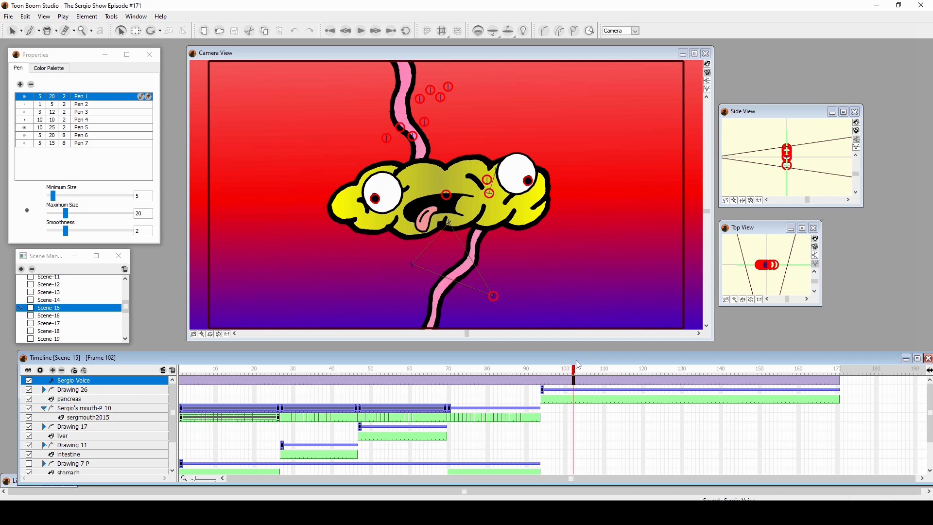
left_click_drag(583, 371, 603, 373)
Scrub Scene-15 out to frame 129, select the pancreas drawing, and switch to Scene-16.
mouse_move(601, 370)
left_mouse_down()
mouse_move(585, 371)
mouse_move(647, 373)
left_mouse_up()
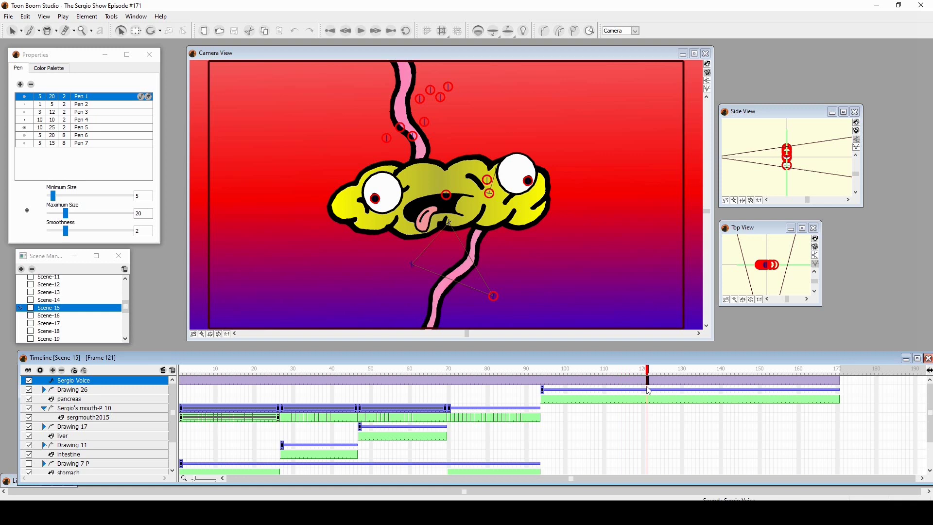
left_click_drag(644, 391, 681, 396)
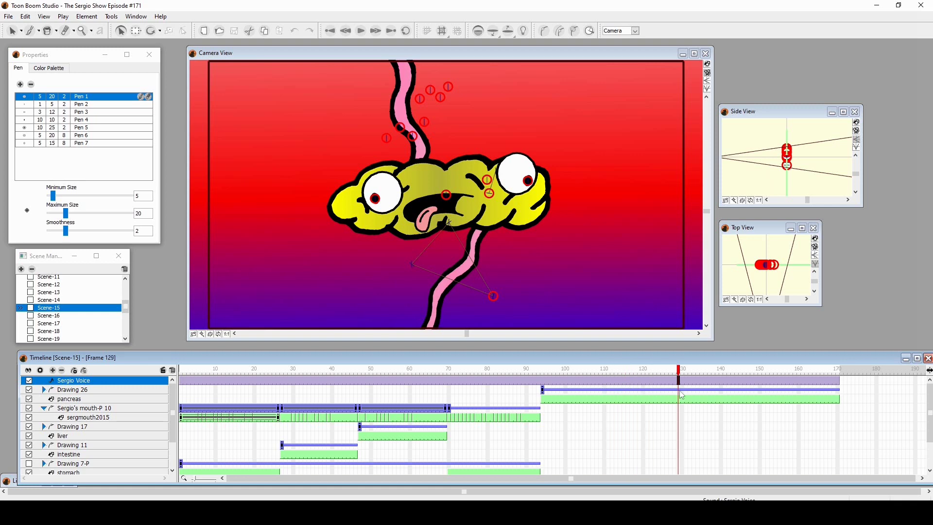
mouse_move(580, 372)
left_mouse_down()
mouse_move(201, 364)
mouse_move(497, 379)
mouse_move(793, 376)
mouse_move(537, 377)
mouse_move(663, 379)
left_mouse_up()
left_click(664, 399)
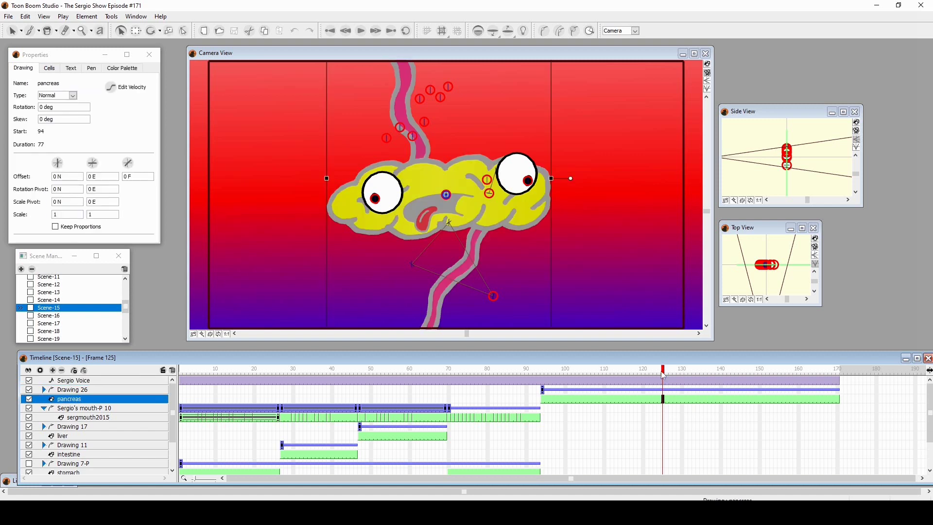
left_click(48, 315)
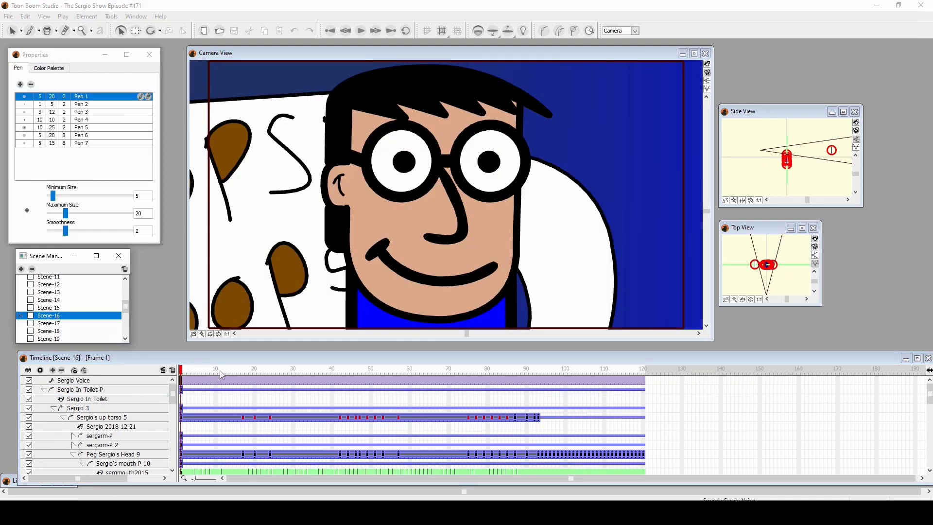
Scrub Scene-16 to frame 98, then switch to Scene-18 and play it back.
left_click_drag(220, 373, 585, 375)
left_click(49, 331)
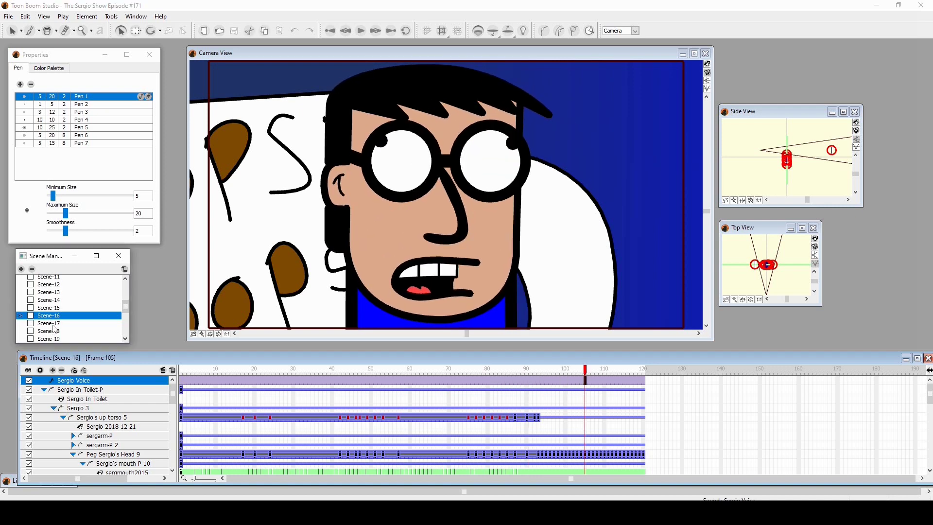
key("Return")
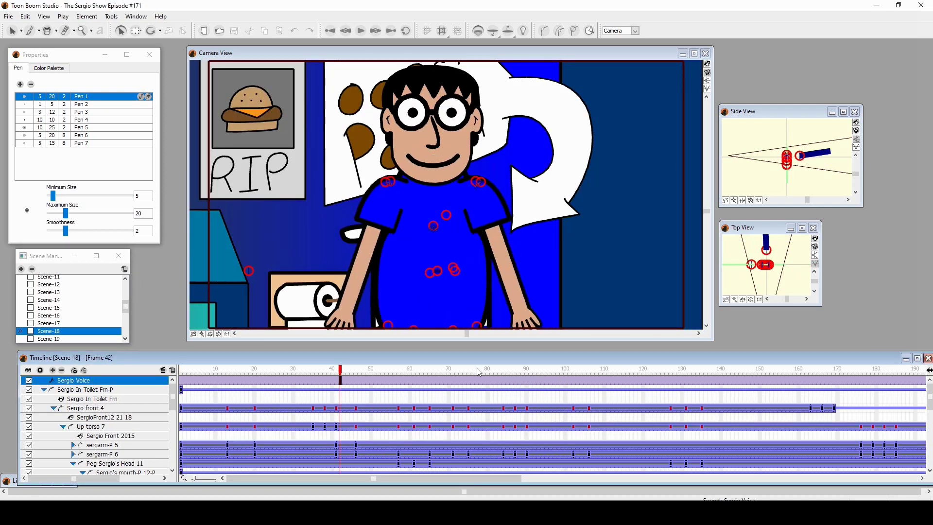
scroll(110, 321, "down", 1)
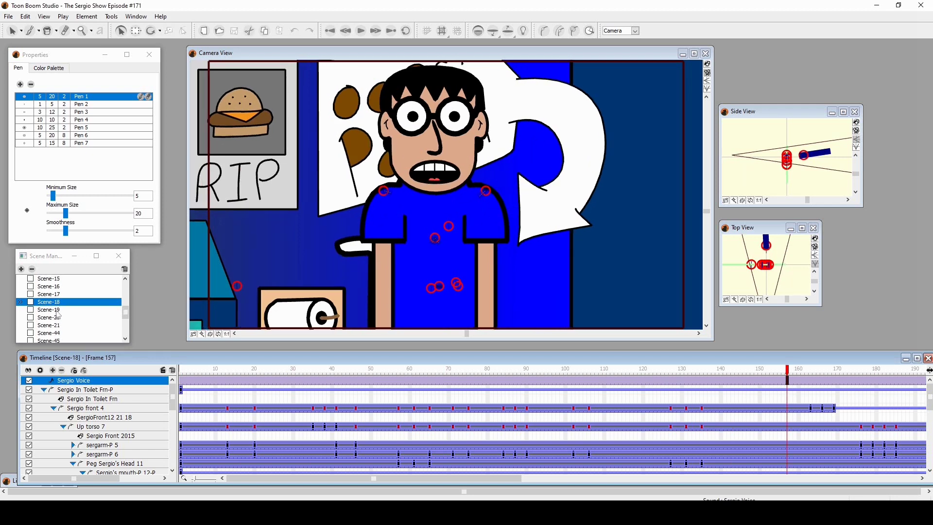
Switch to Scene-19 and play back Sergio's expressions by the OOPS POOPS sign.
left_click(48, 309)
key("Return")
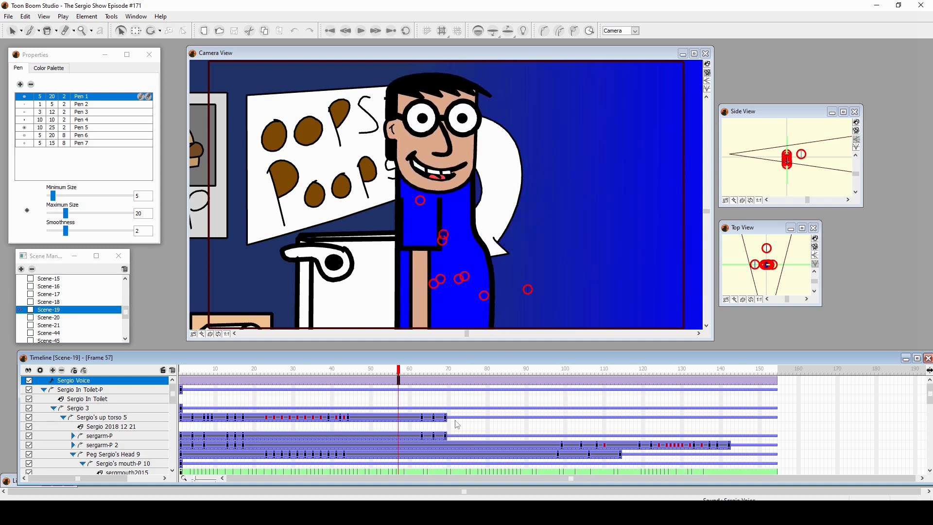
left_click_drag(300, 374, 372, 374)
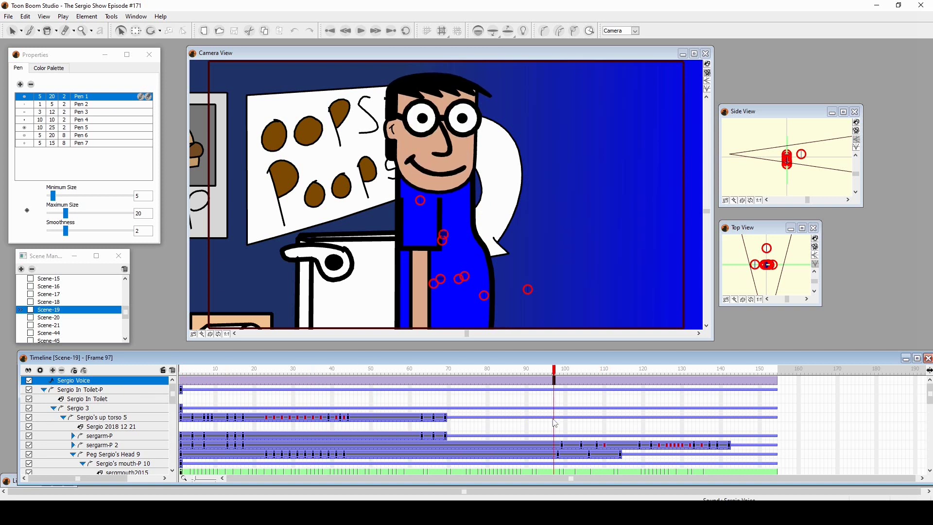
left_click_drag(554, 373, 354, 373)
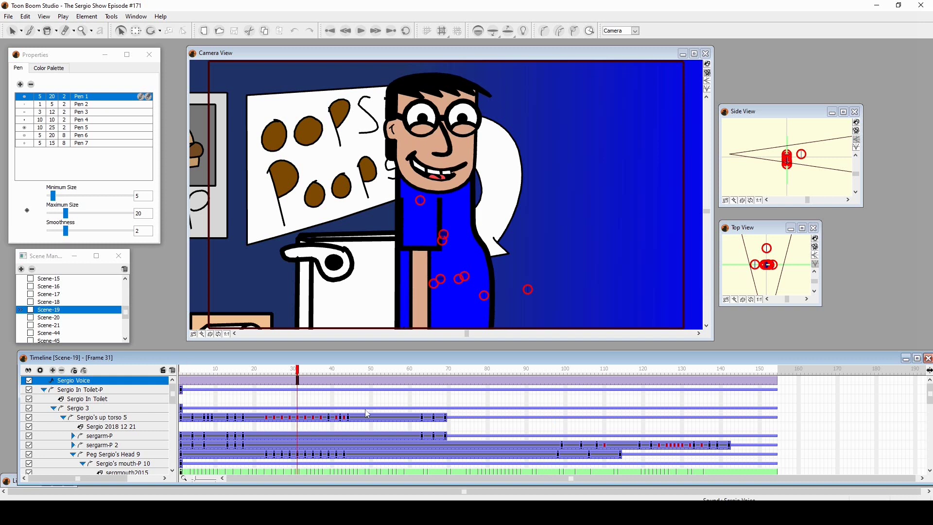
left_click_drag(353, 417, 414, 434)
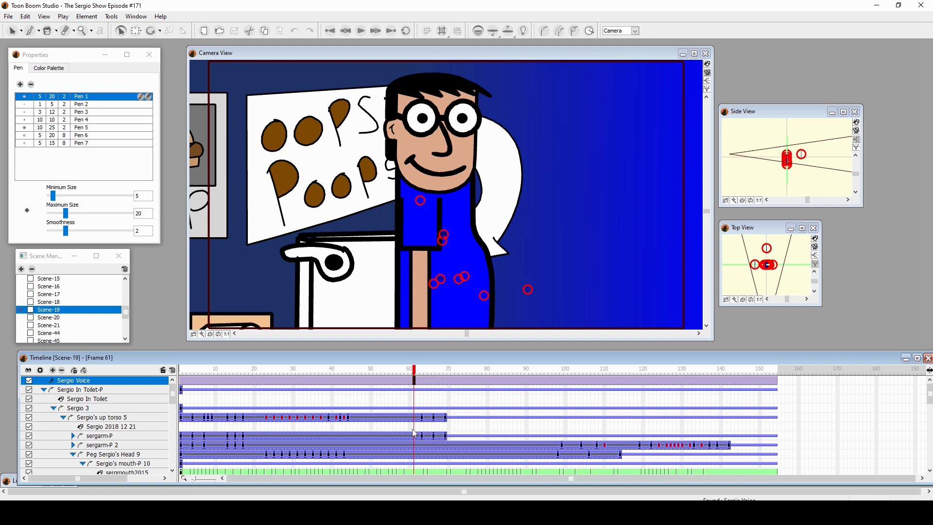
mouse_move(414, 432)
left_mouse_down()
mouse_move(253, 401)
mouse_move(627, 414)
left_mouse_up()
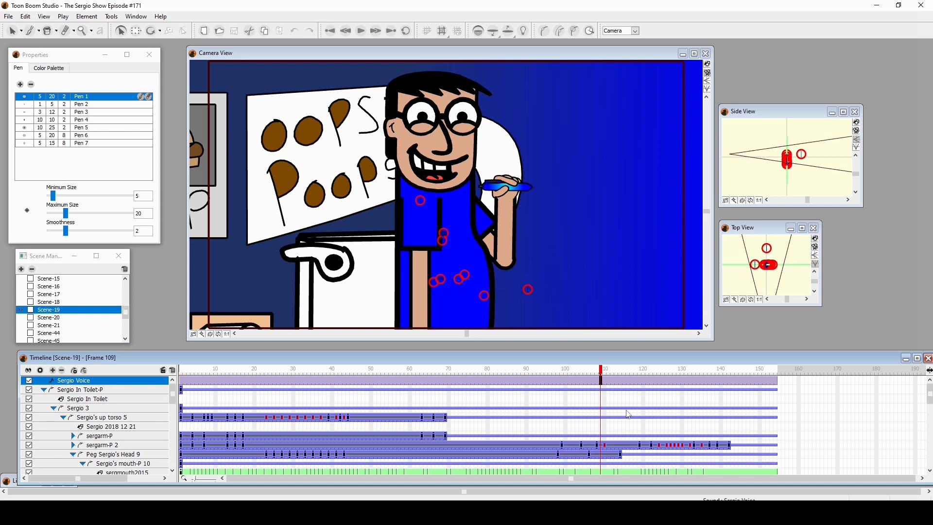
left_click_drag(627, 414, 753, 421)
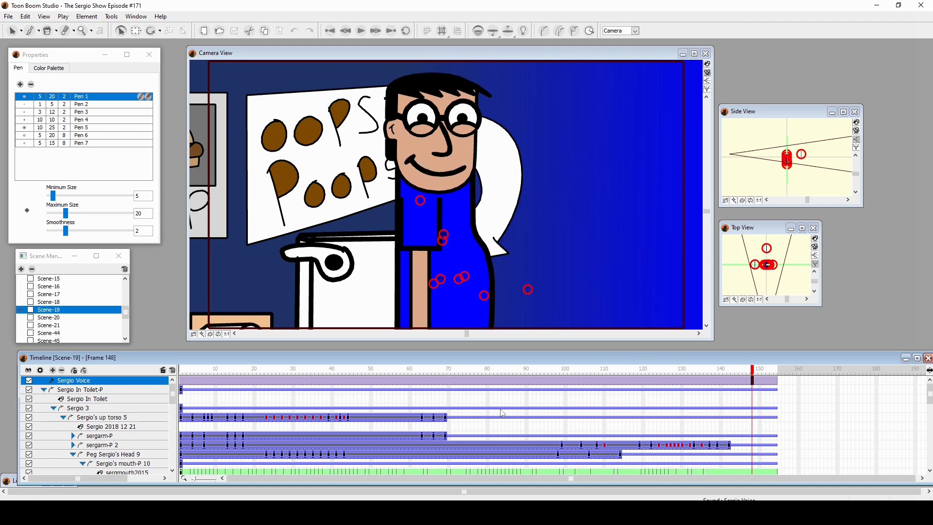